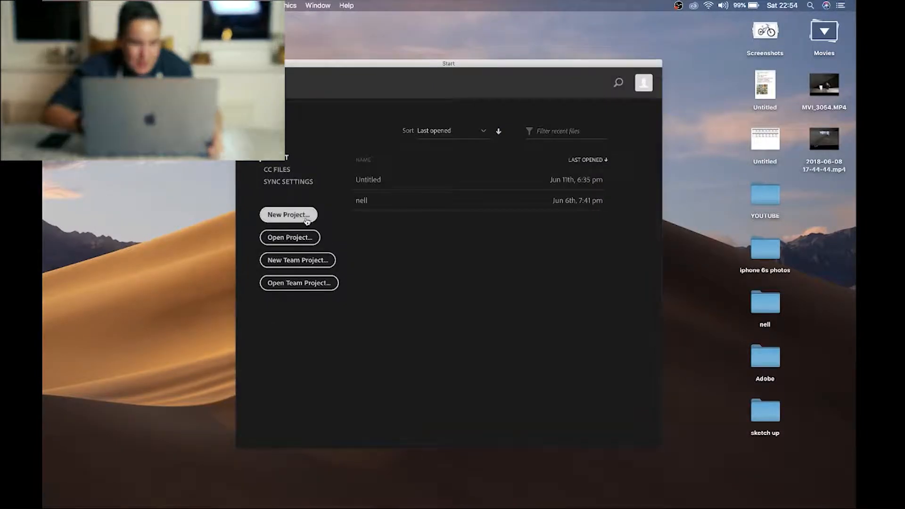
Step: Create a new project named graph
{"action": "left_click", "coordinate": [301, 215]}
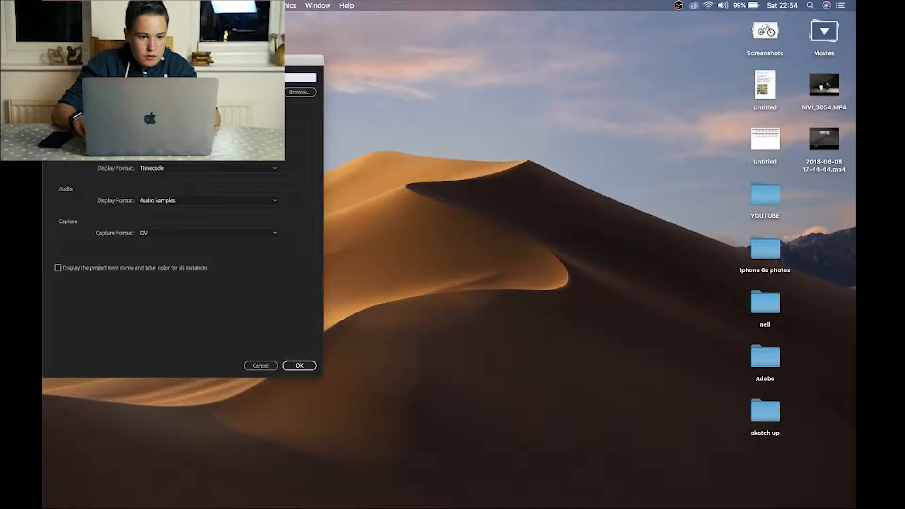
{"action": "key", "text": "Tab"}
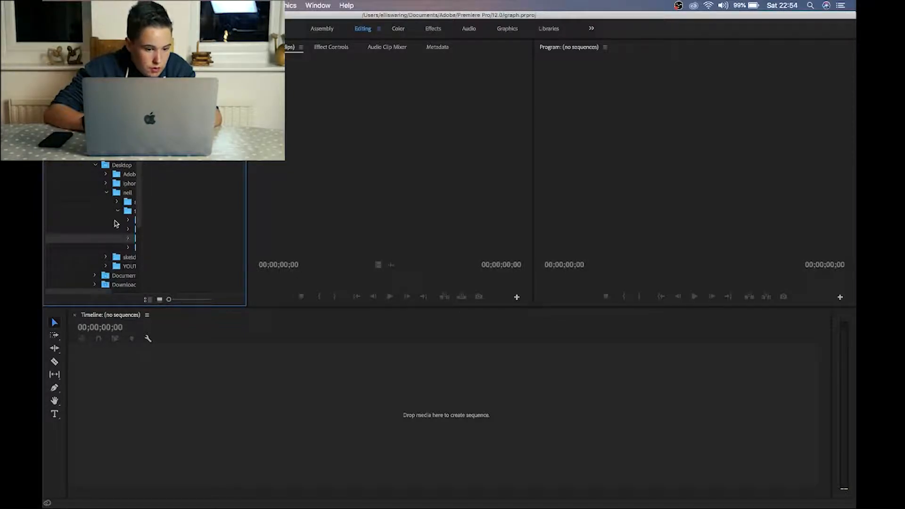
Step: Browse to the Desktop media and place MVI_3054.MP4 in the empty timeline as a new sequence
{"action": "left_click_drag", "start_coordinate": [138, 222], "coordinate": [177, 223]}
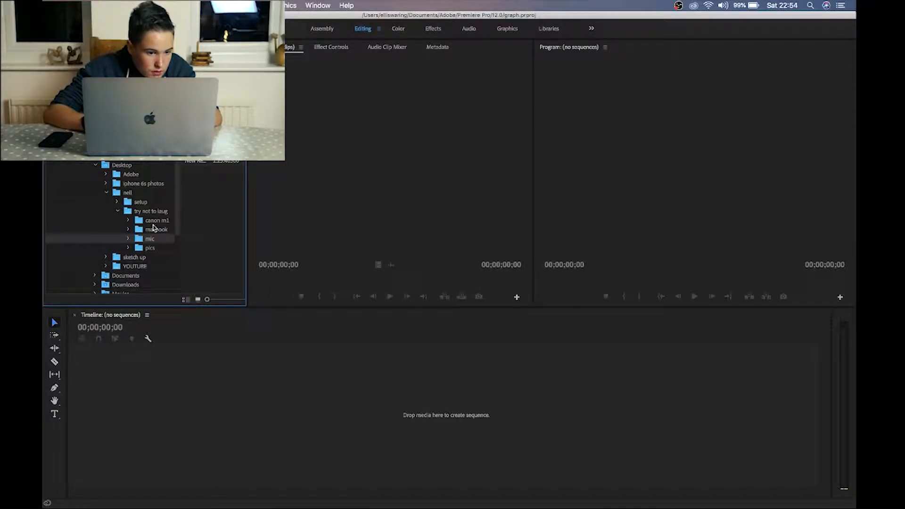
{"action": "left_click", "coordinate": [123, 165]}
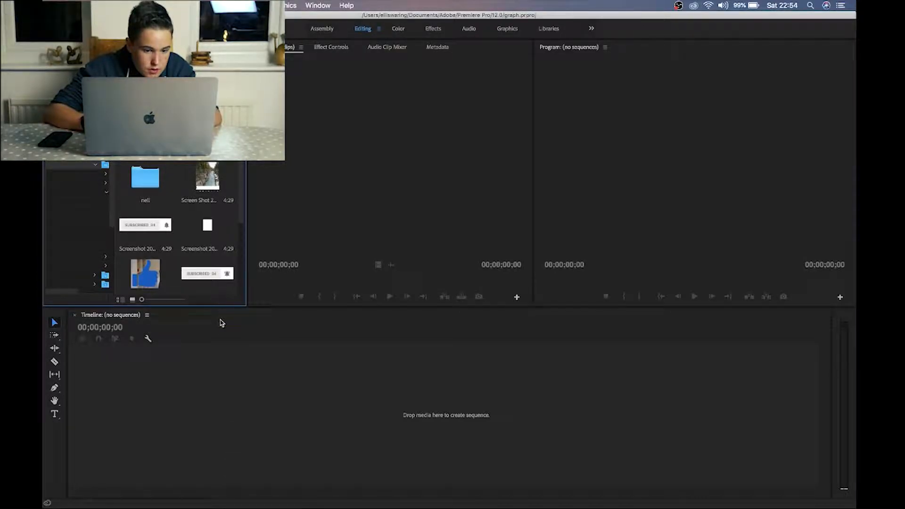
{"action": "double_click", "coordinate": [217, 134]}
{"action": "left_click_drag", "start_coordinate": [217, 134], "coordinate": [232, 379]}
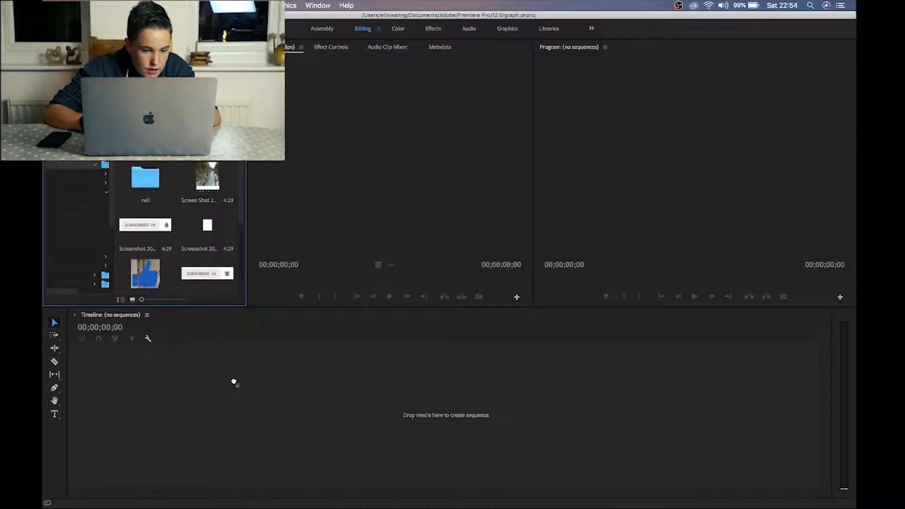
Step: Switch to the Color workspace, and unlink and delete the audio of the MVI_3054.MP4 clip
{"action": "left_click", "coordinate": [397, 29]}
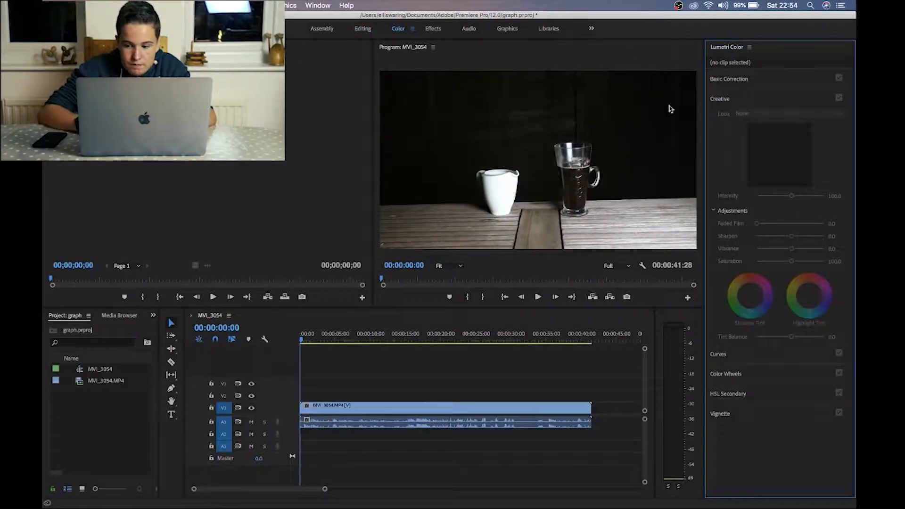
{"action": "left_click", "coordinate": [566, 415]}
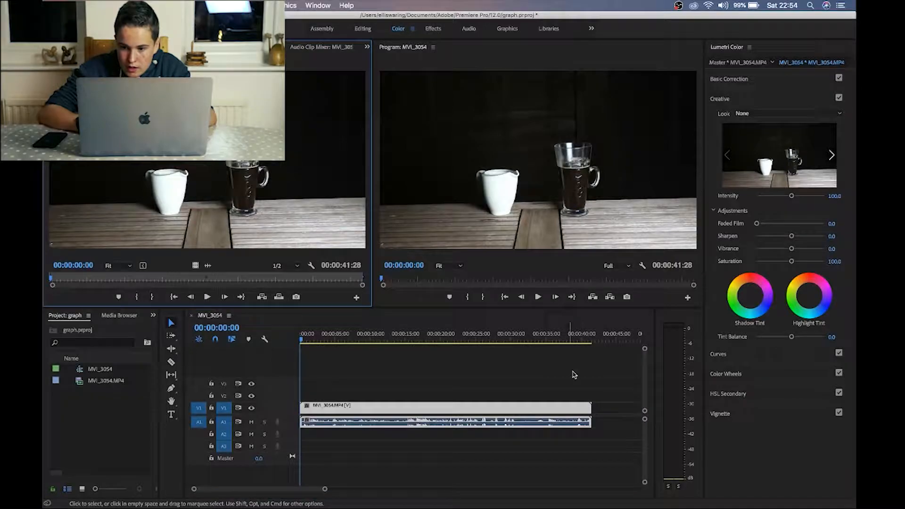
{"action": "left_click", "coordinate": [535, 414]}
{"action": "right_click", "coordinate": [538, 410]}
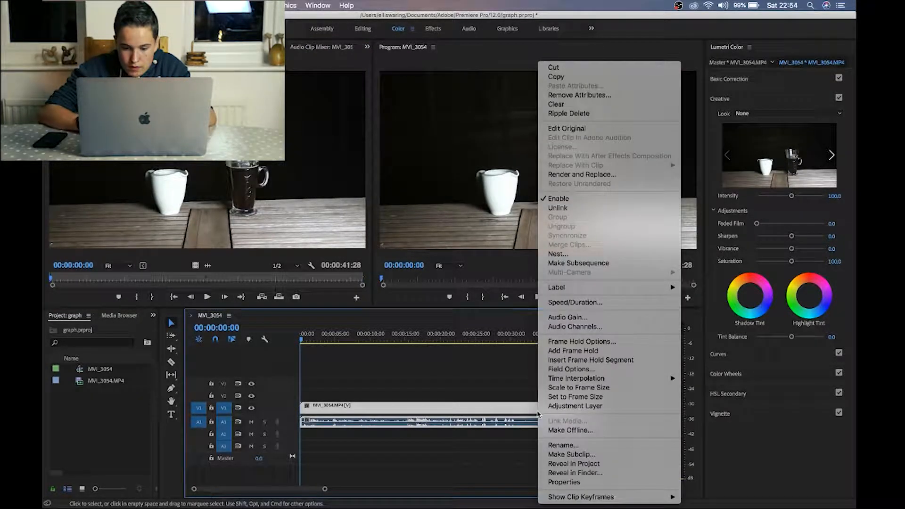
{"action": "left_click", "coordinate": [560, 208]}
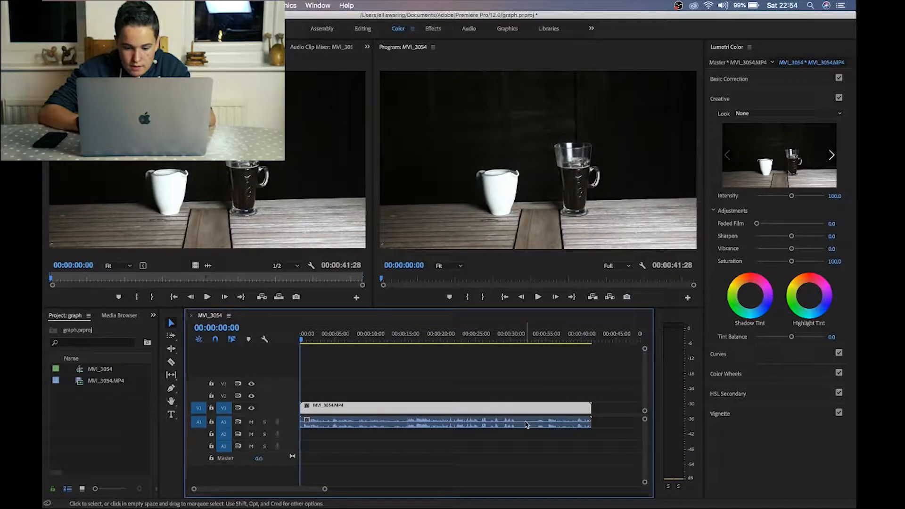
{"action": "left_click", "coordinate": [526, 422]}
{"action": "key", "text": "BackSpace"}
{"action": "right_click", "coordinate": [535, 408]}
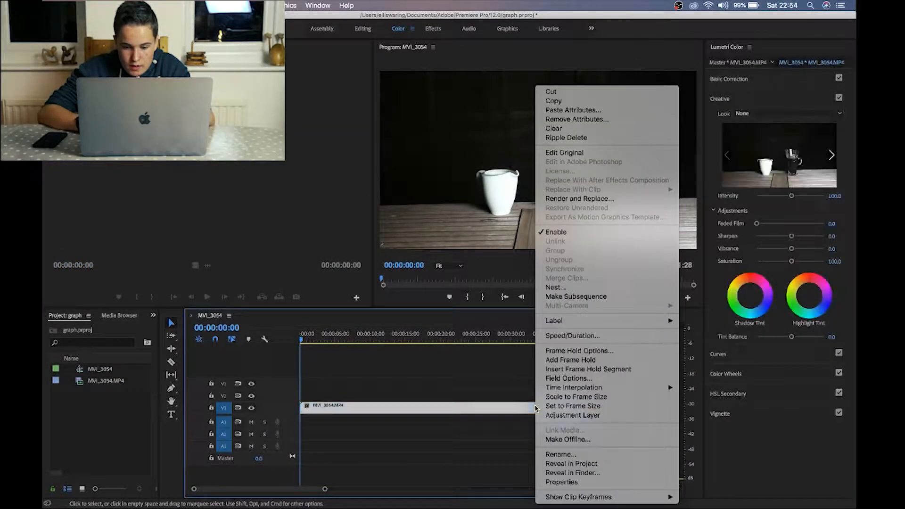
{"action": "left_click", "coordinate": [759, 141]}
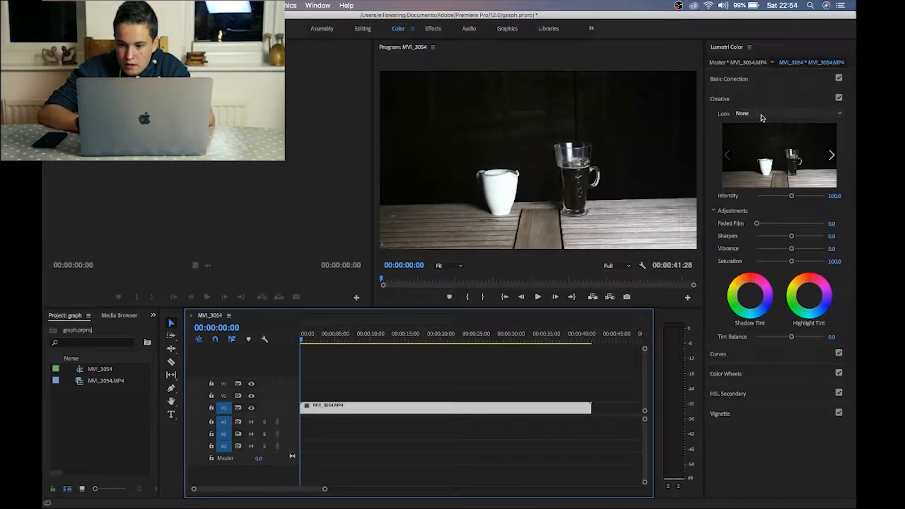
Step: Apply the SL BIG HDR creative look to the clip and play back the milk pour to check it
{"action": "left_click", "coordinate": [761, 114]}
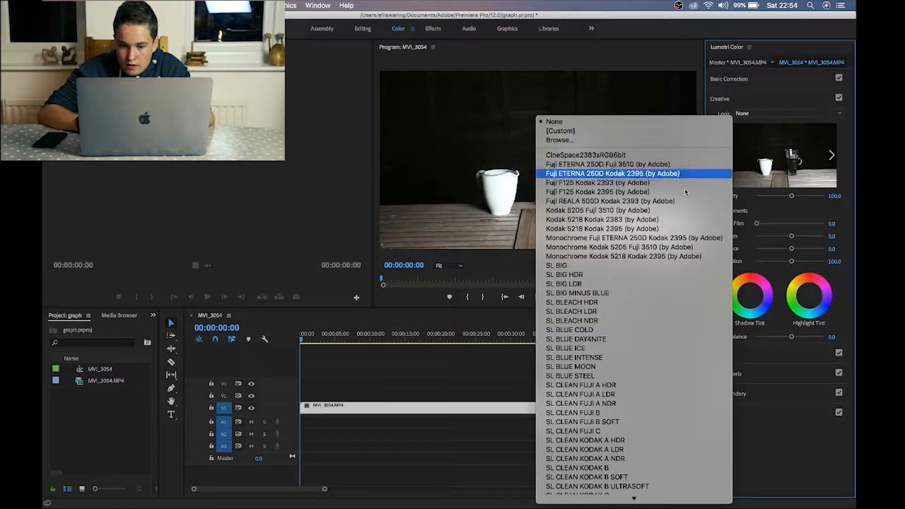
{"action": "left_click", "coordinate": [657, 278]}
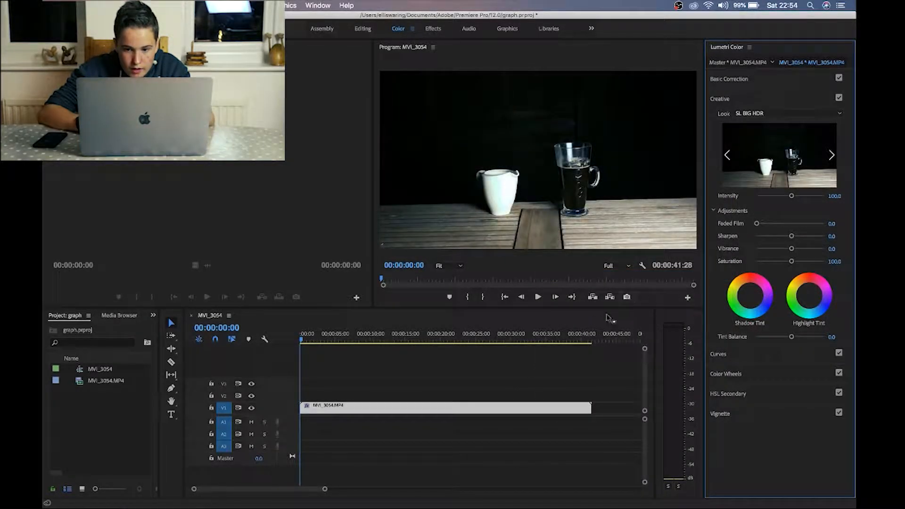
{"action": "left_click", "coordinate": [479, 340]}
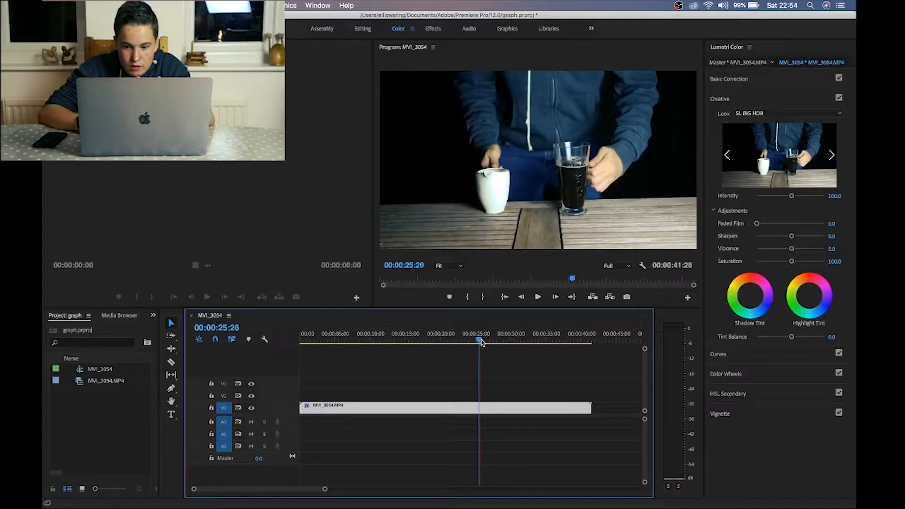
{"action": "left_click_drag", "start_coordinate": [481, 341], "coordinate": [520, 343]}
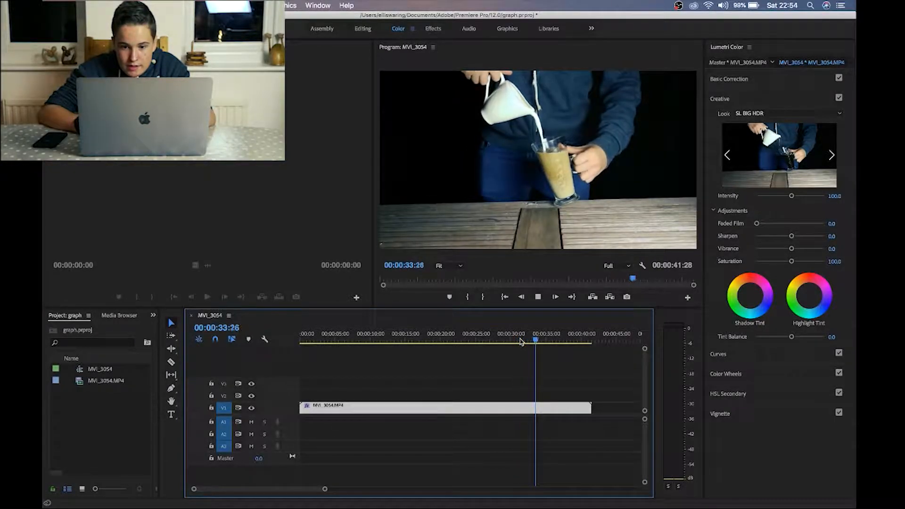
{"action": "key", "text": "space"}
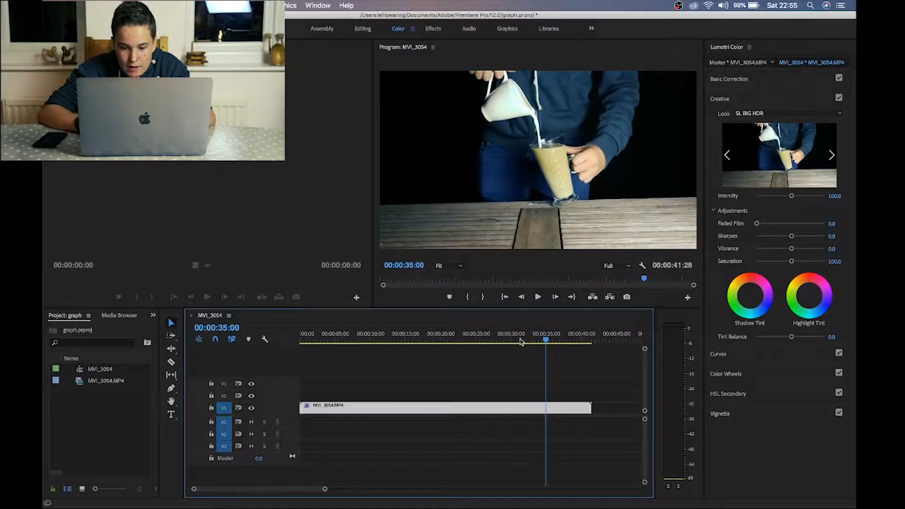
{"action": "left_click_drag", "start_coordinate": [535, 342], "coordinate": [522, 341]}
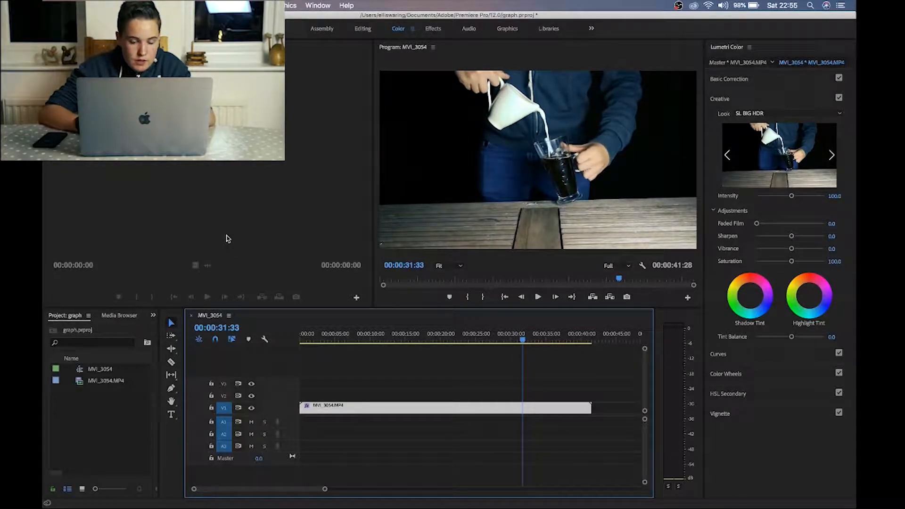
Step: Export the sequence as H.264 with the High Quality 1080p HD preset, saved to the Desktop as graph
{"action": "key", "text": "super+m"}
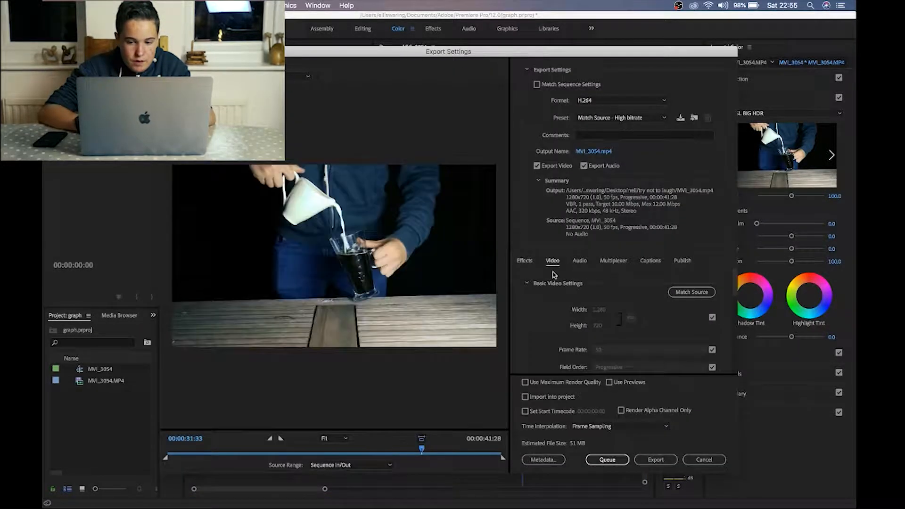
{"action": "left_click", "coordinate": [623, 119]}
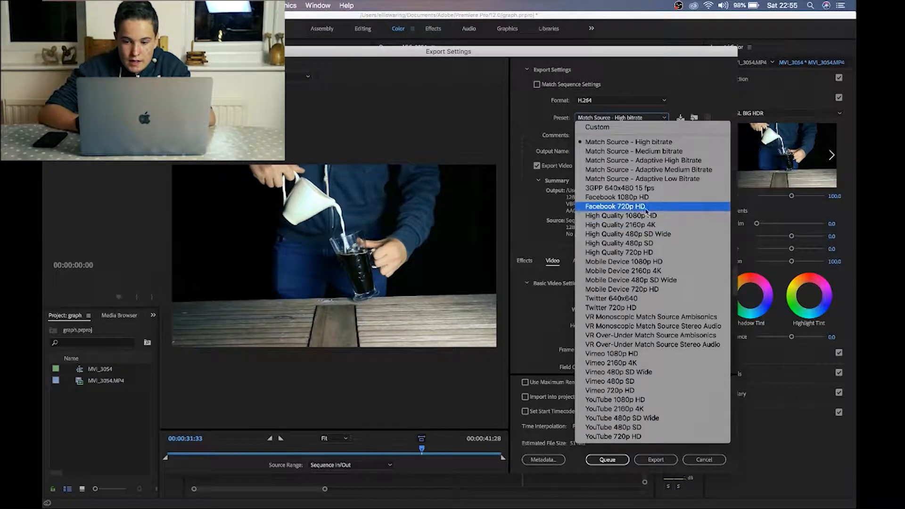
{"action": "left_click", "coordinate": [621, 215]}
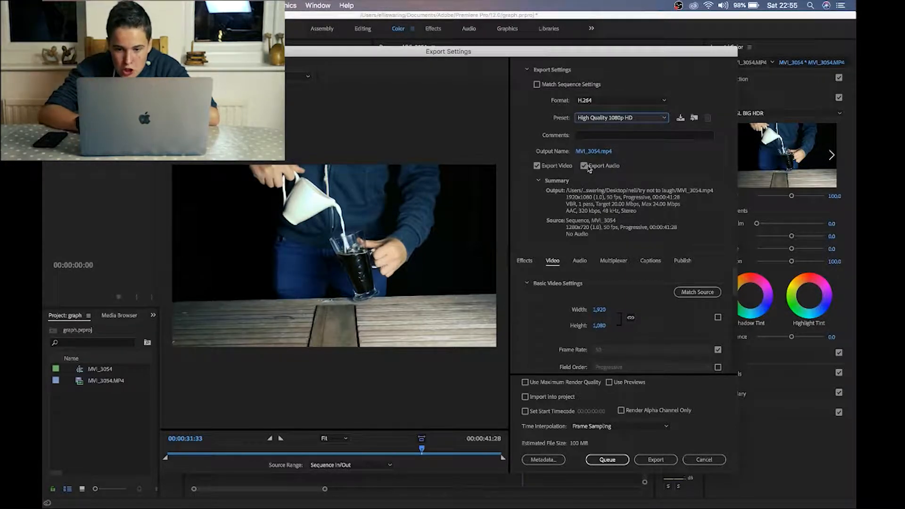
{"action": "left_click", "coordinate": [595, 153]}
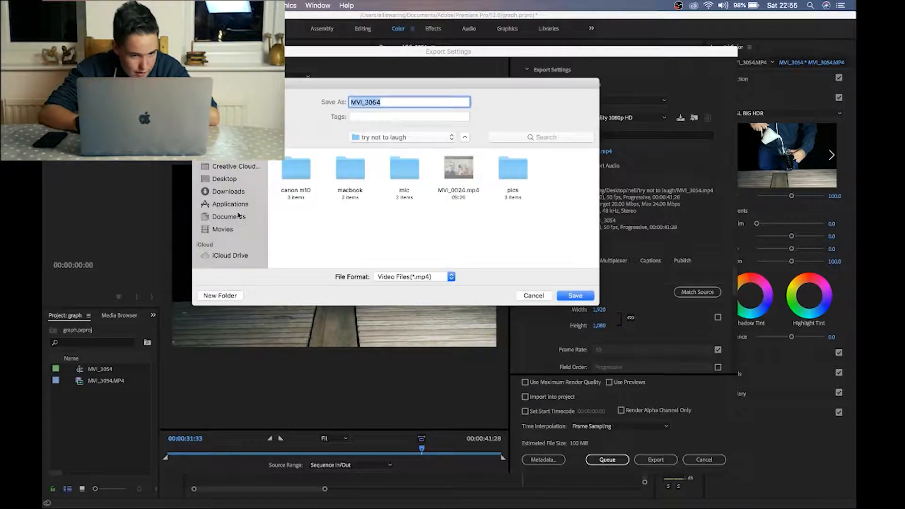
{"action": "left_click", "coordinate": [231, 179]}
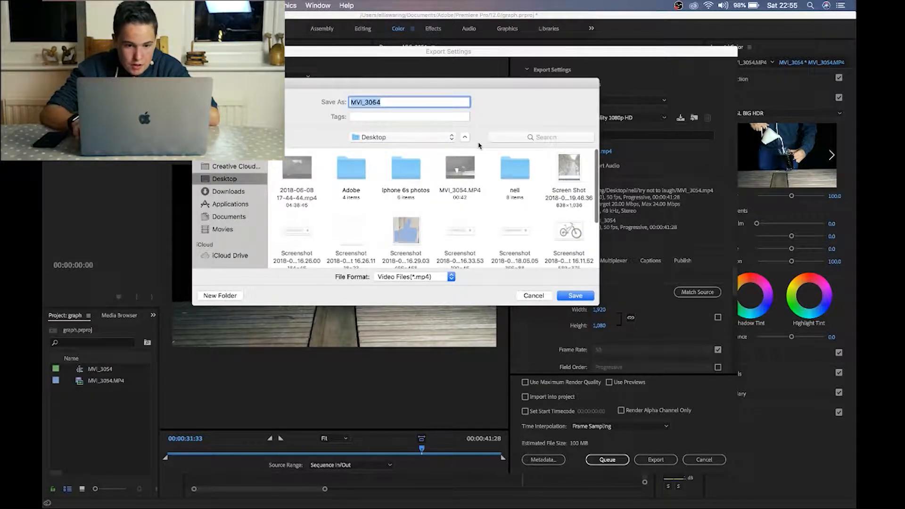
{"action": "key", "text": "BackSpace"}
{"action": "type", "text": "grap"}
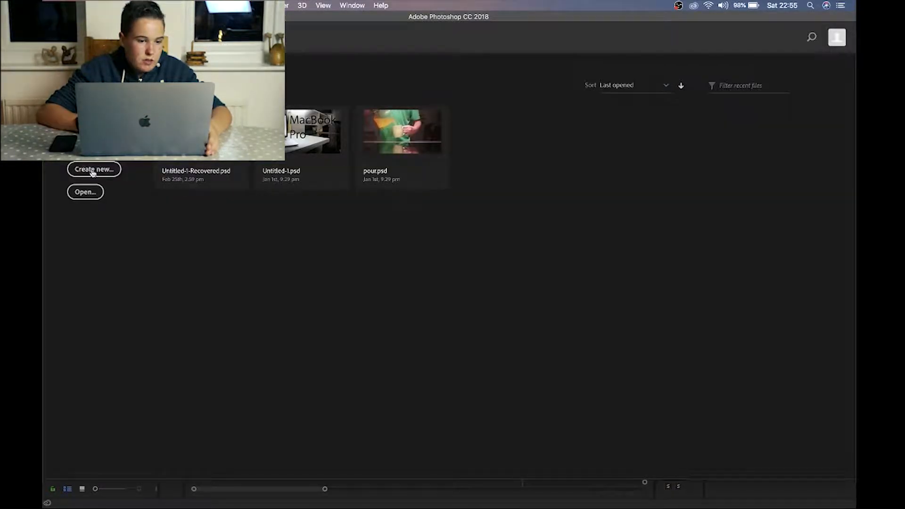
Step: In Photoshop, create a new 1920 x 1080 px document from the recent custom preset and show the Timeline
{"action": "left_click", "coordinate": [93, 172]}
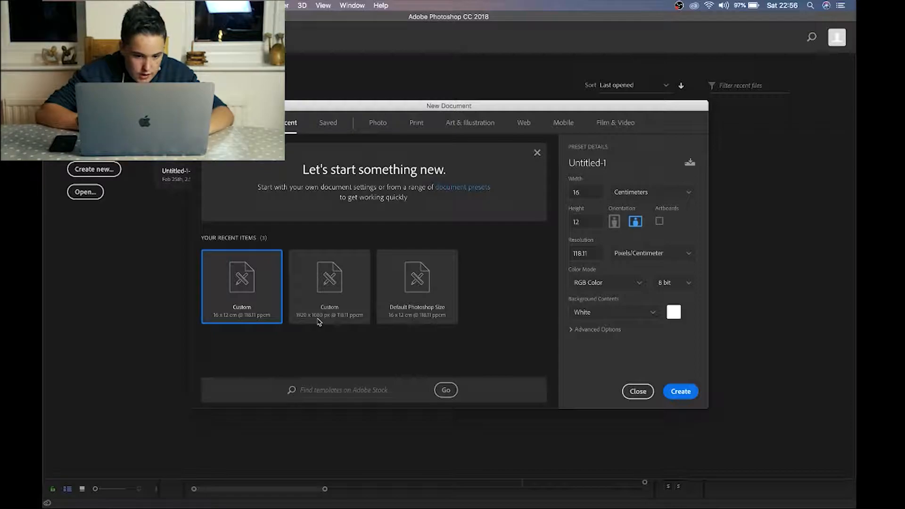
{"action": "left_click", "coordinate": [329, 299]}
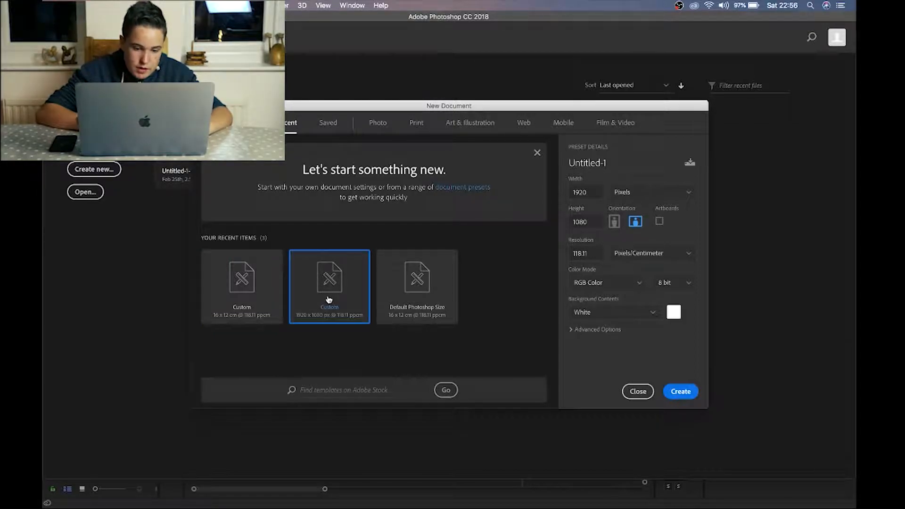
{"action": "left_click", "coordinate": [681, 391]}
{"action": "left_click", "coordinate": [351, 6]}
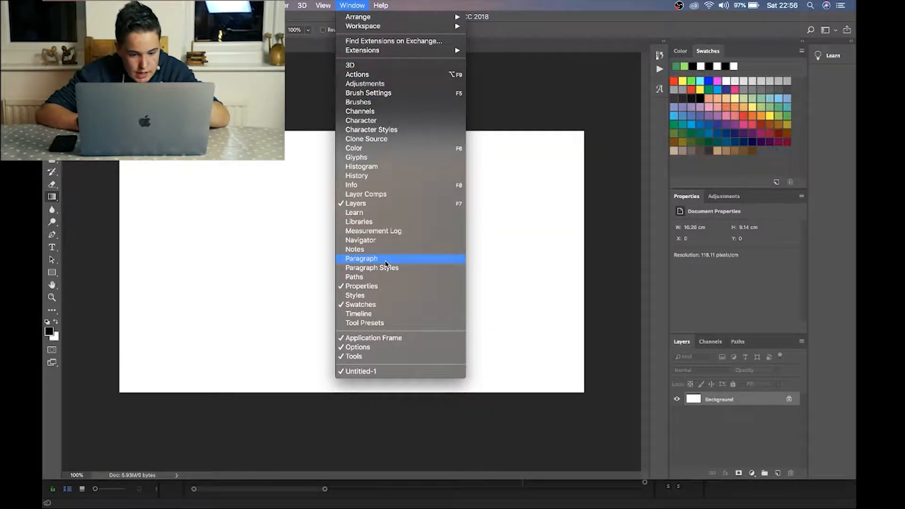
{"action": "left_click", "coordinate": [390, 315]}
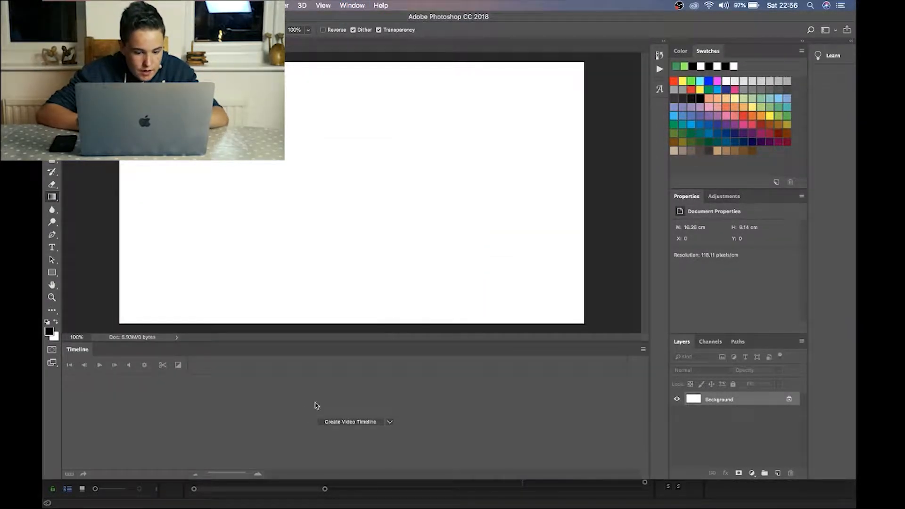
Step: Create a video timeline for the blank document and undo it
{"action": "left_click", "coordinate": [352, 423]}
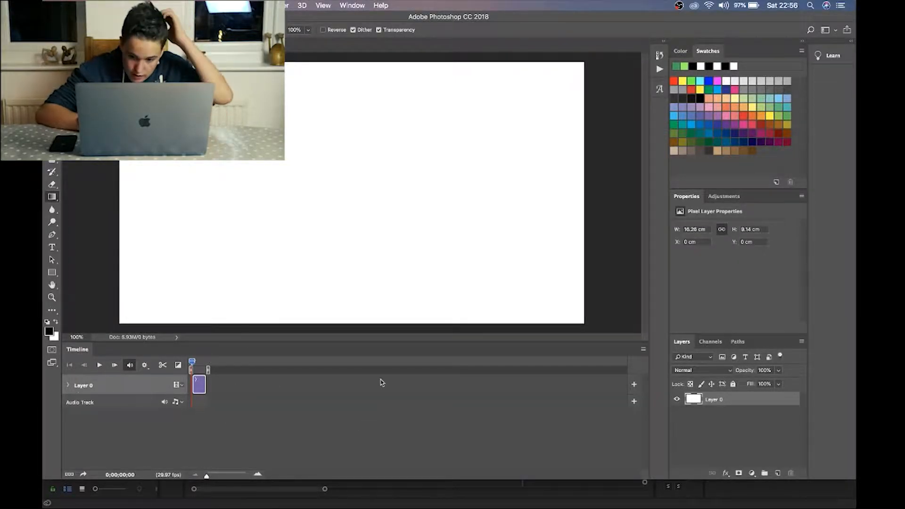
{"action": "key", "text": "super+z"}
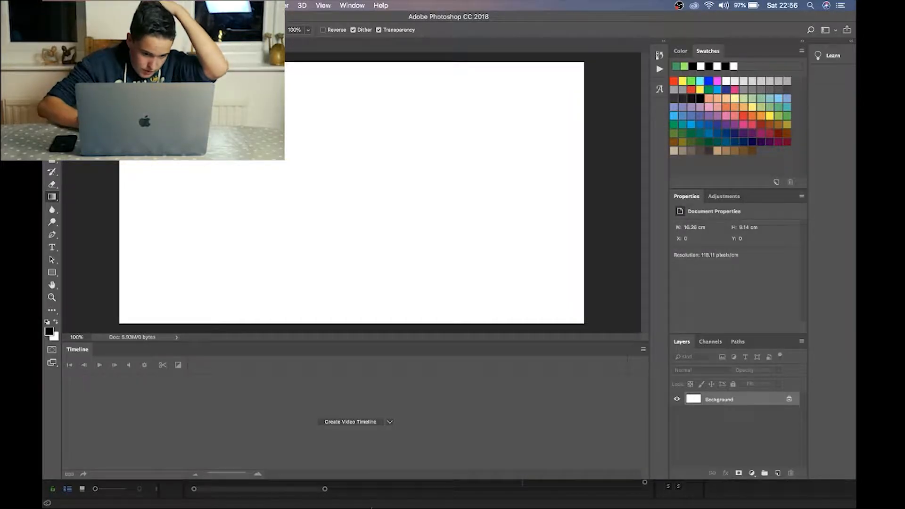
Step: Bring graph.mp4 from the desktop into Photoshop as a video layer and enlarge the Photoshop window
{"action": "left_click", "coordinate": [187, 483]}
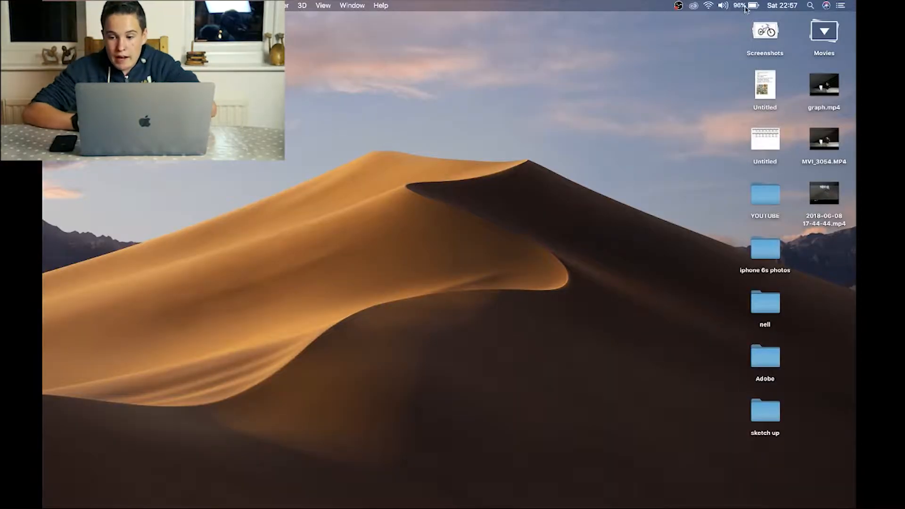
{"action": "left_click_drag", "start_coordinate": [825, 94], "coordinate": [718, 135]}
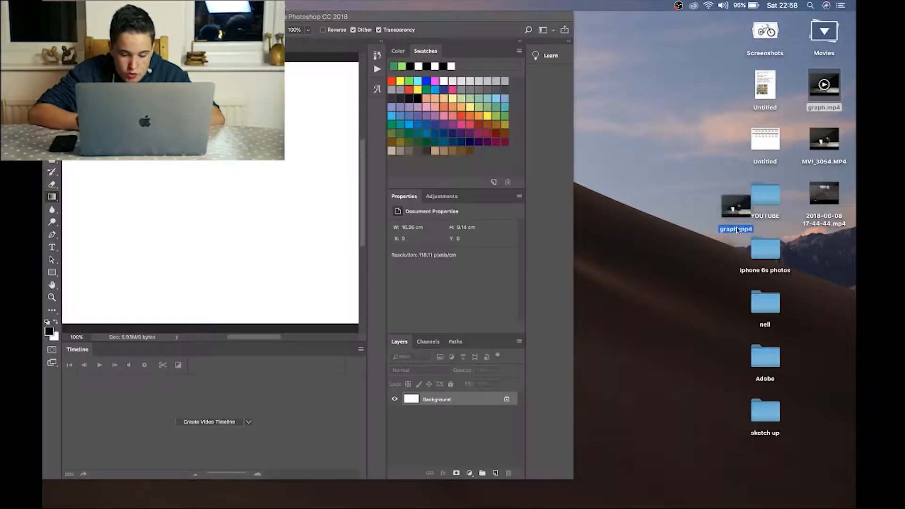
{"action": "left_click_drag", "start_coordinate": [749, 210], "coordinate": [531, 503]}
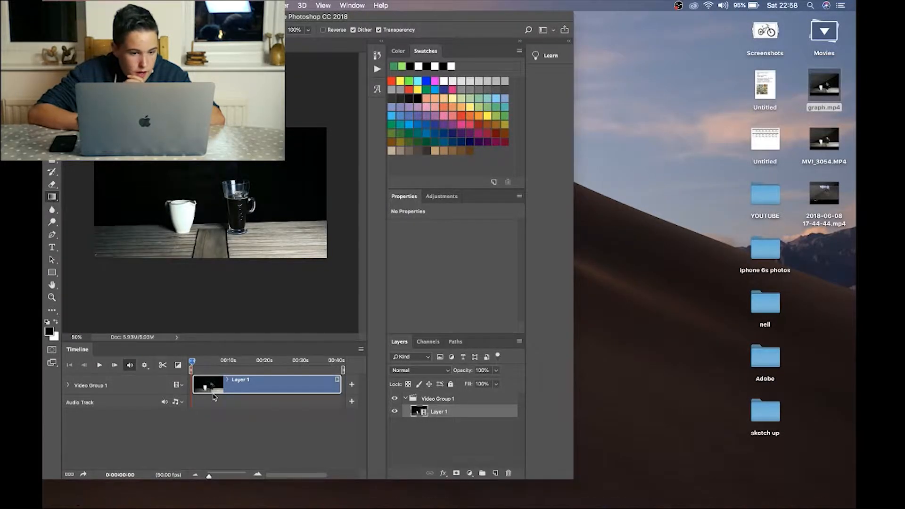
{"action": "left_click", "coordinate": [67, 17]}
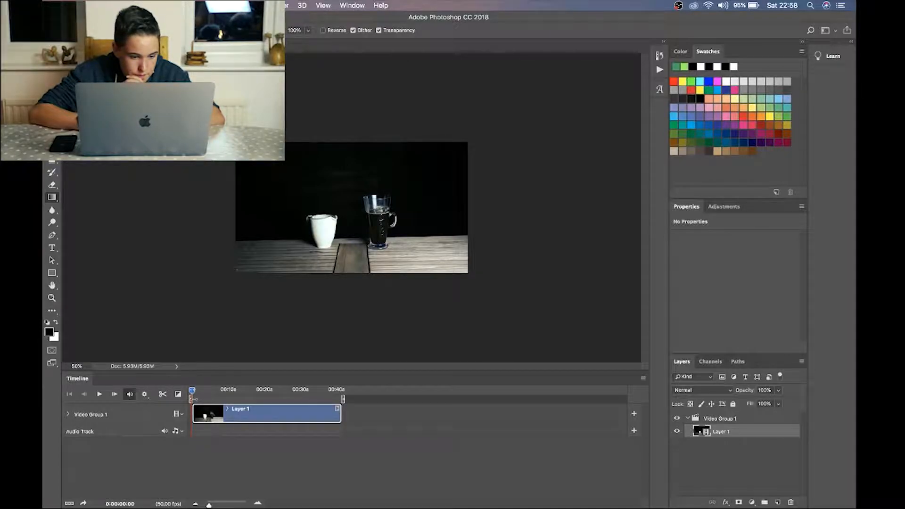
Step: Trim the start of the video layer to about 29 seconds, just before the milk is poured
{"action": "left_click_drag", "start_coordinate": [191, 395], "coordinate": [297, 402]}
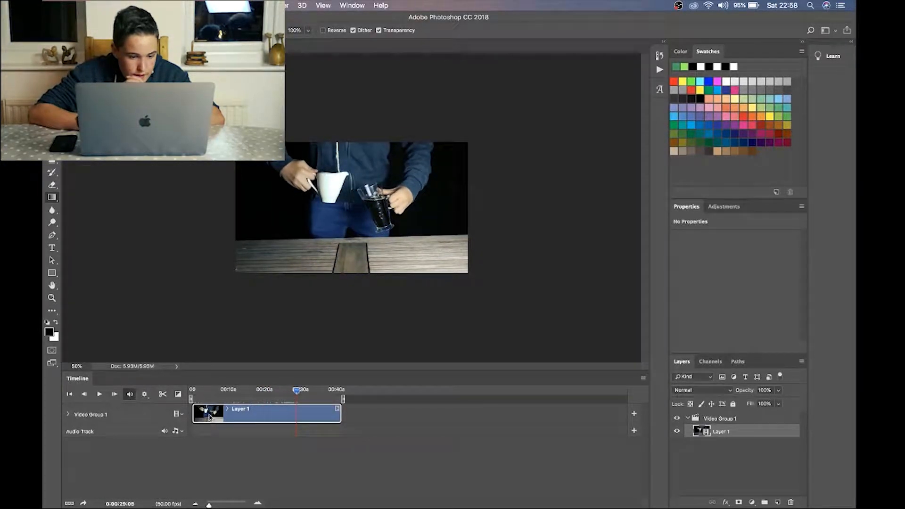
{"action": "left_click_drag", "start_coordinate": [192, 413], "coordinate": [297, 412]}
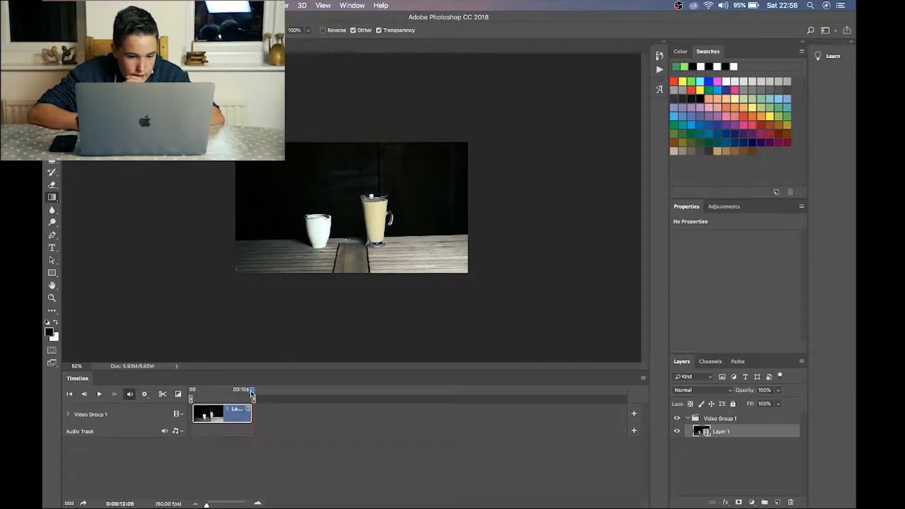
Step: Trim the end of the video layer to about 6 seconds 38 frames, while the milk is still being poured
{"action": "left_click_drag", "start_coordinate": [251, 391], "coordinate": [226, 415]}
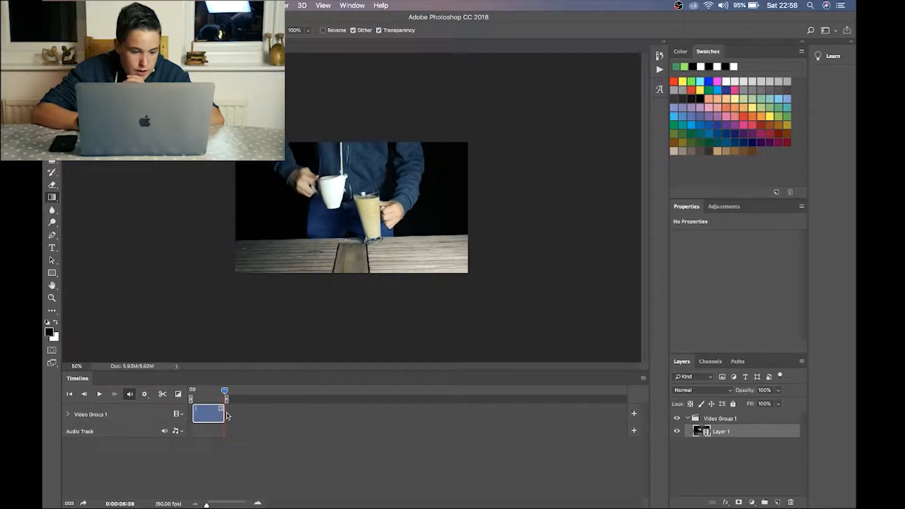
{"action": "key", "text": "super+plus"}
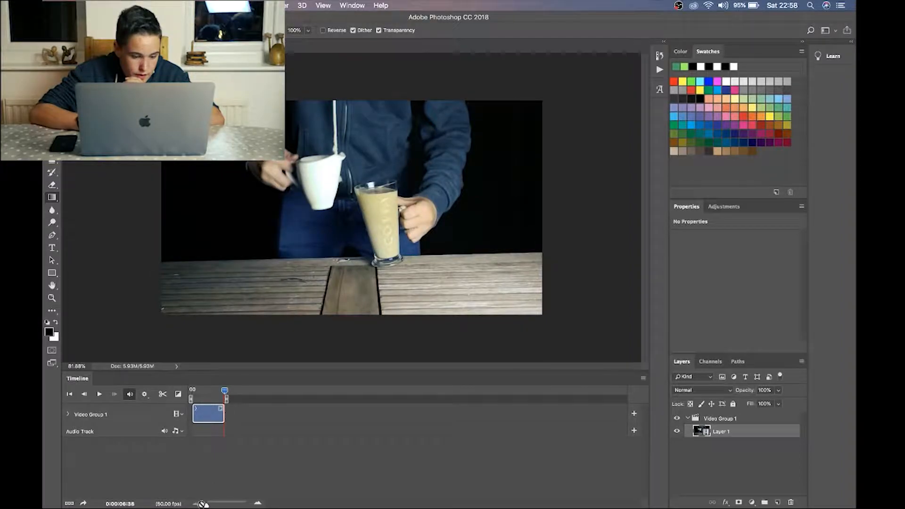
{"action": "left_click_drag", "start_coordinate": [206, 504], "coordinate": [227, 504]}
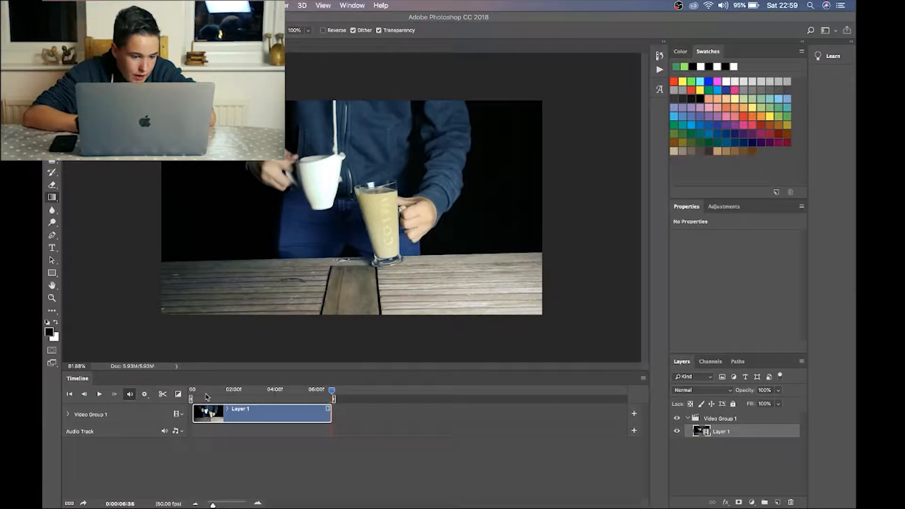
Step: Find a steady part of the milk pour and trim the video layer down to about 1 second 40 frames
{"action": "left_click", "coordinate": [206, 391]}
{"action": "left_click_drag", "start_coordinate": [206, 393], "coordinate": [276, 404]}
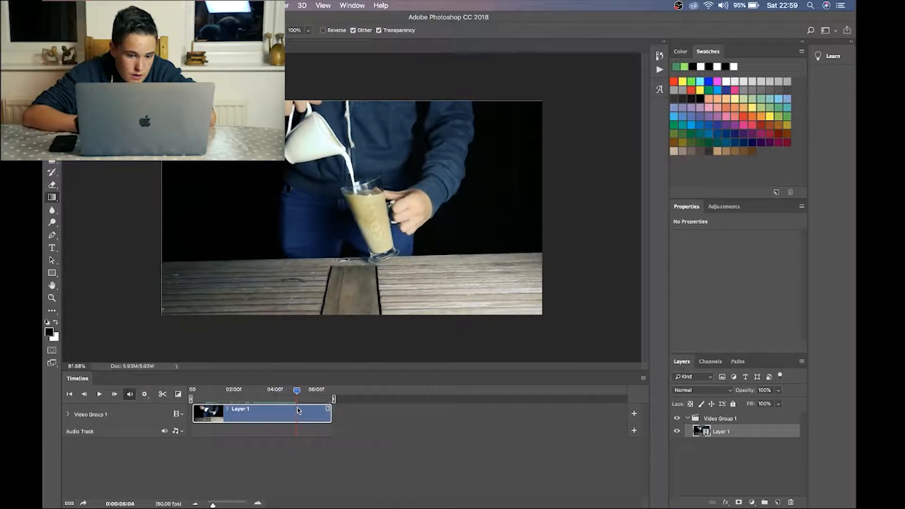
{"action": "left_click_drag", "start_coordinate": [297, 410], "coordinate": [288, 411]}
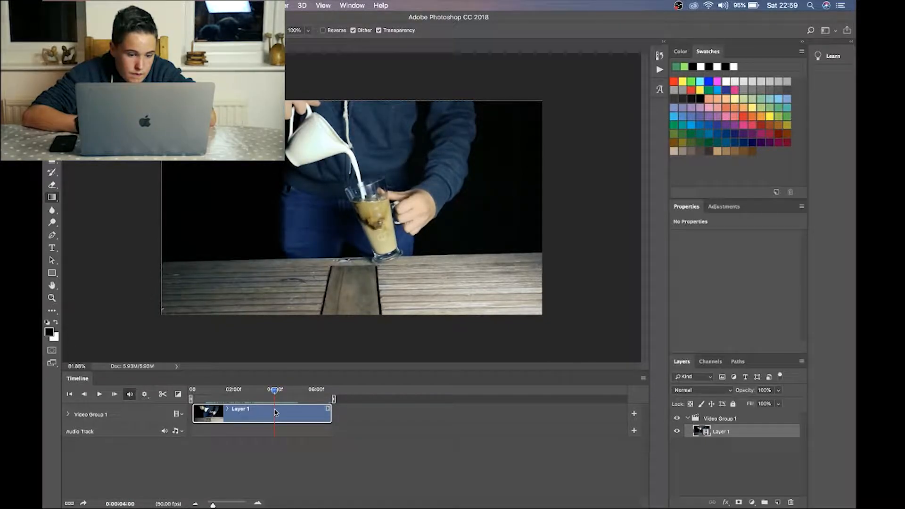
{"action": "left_click_drag", "start_coordinate": [193, 414], "coordinate": [228, 414]}
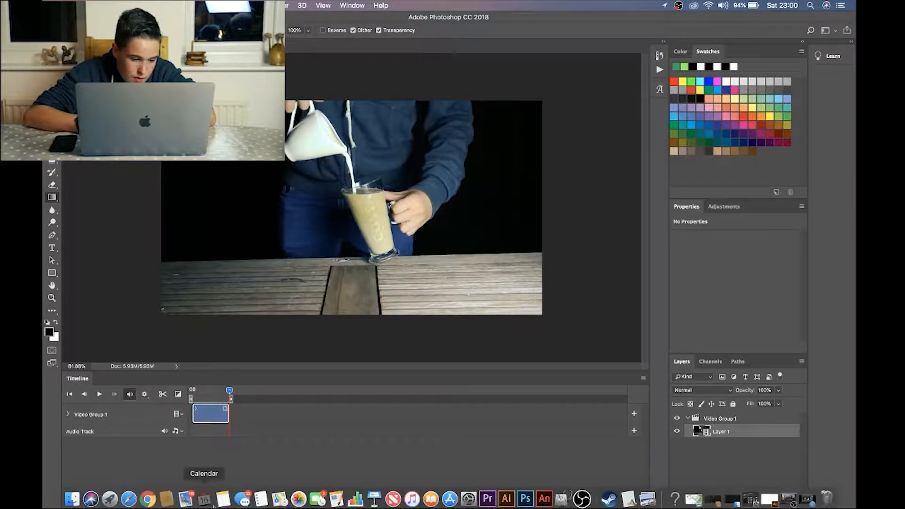
Step: Check the playback options and preview the trimmed pouring clip
{"action": "left_click", "coordinate": [204, 497]}
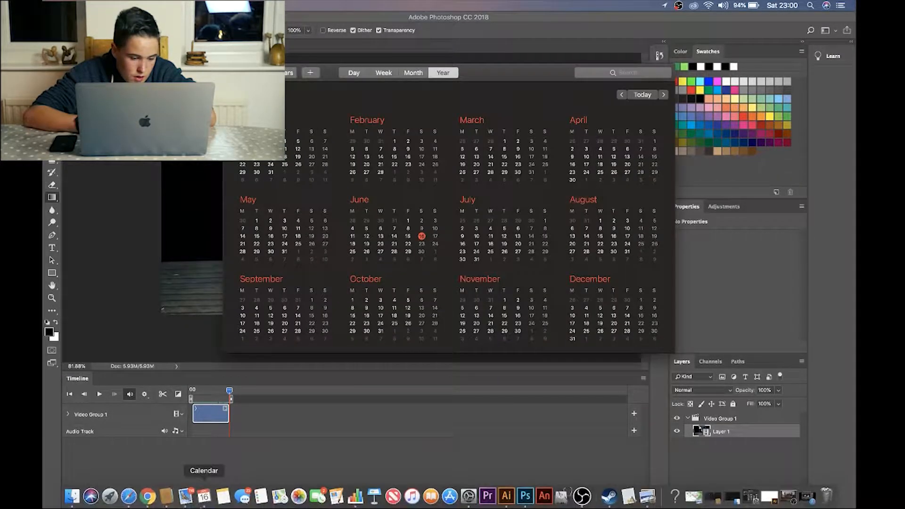
{"action": "key", "text": "super+q"}
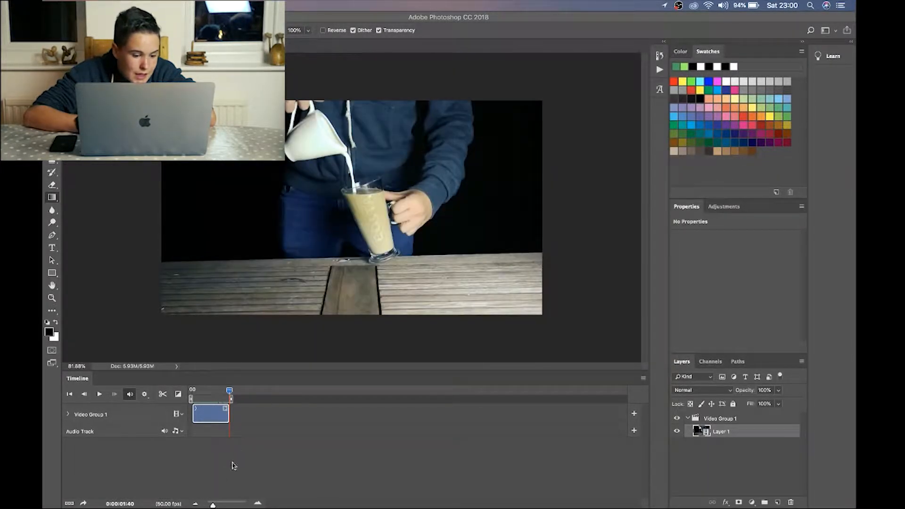
{"action": "left_click", "coordinate": [216, 502]}
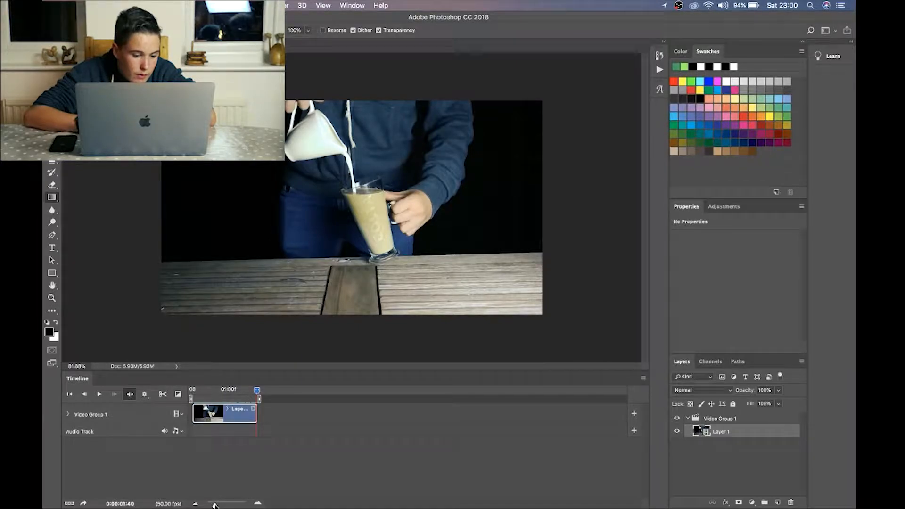
{"action": "left_click_drag", "start_coordinate": [214, 504], "coordinate": [220, 504]}
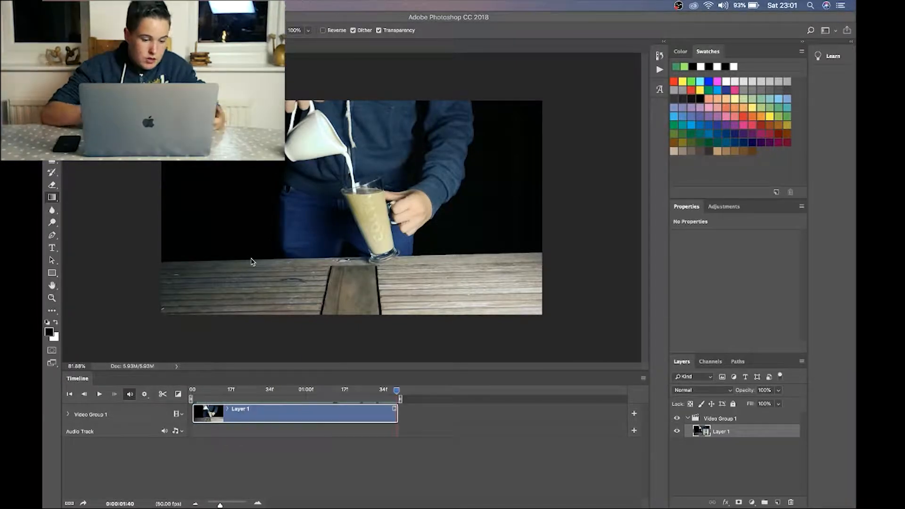
{"action": "left_click", "coordinate": [145, 395]}
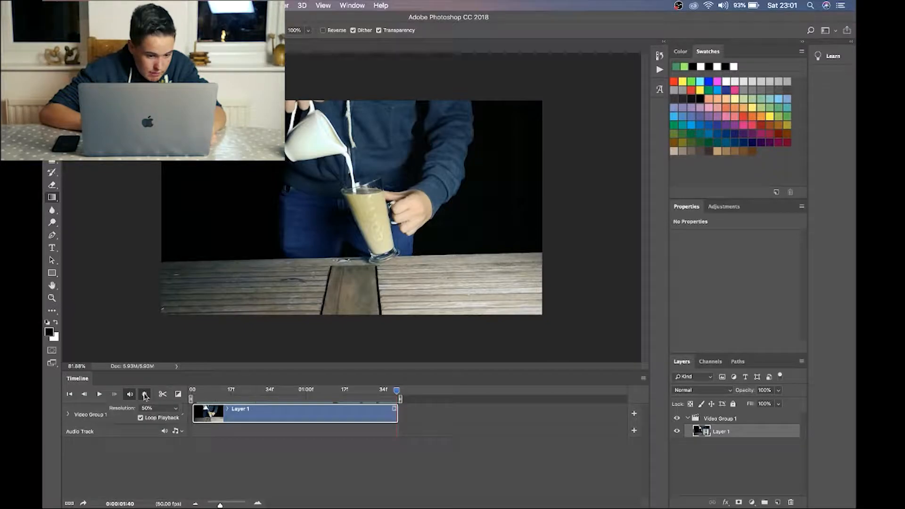
{"action": "left_click", "coordinate": [276, 434]}
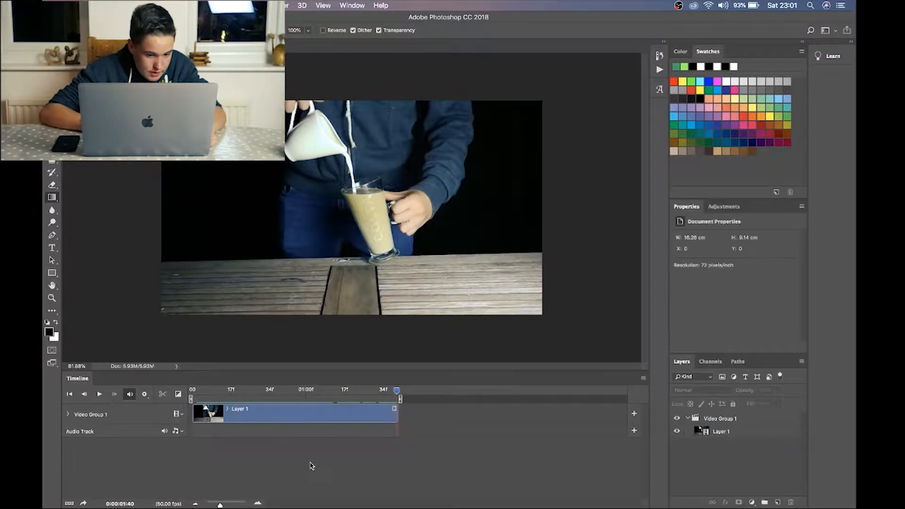
{"action": "key", "text": "space"}
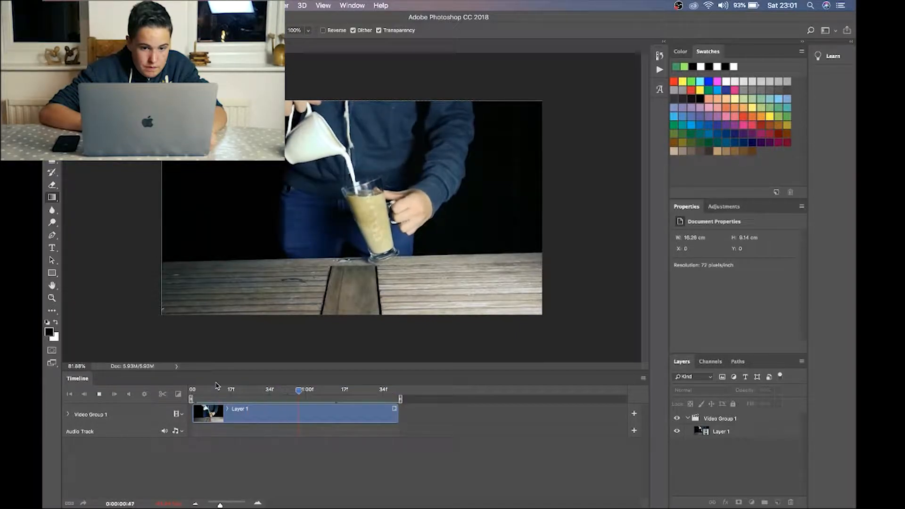
{"action": "key", "text": "space"}
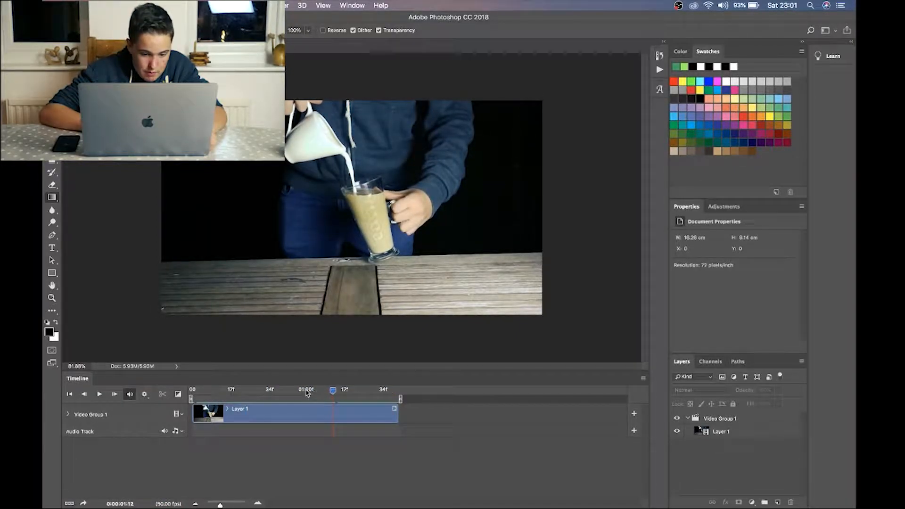
Step: Shorten the video layer to end at 01:00f and preview the loop
{"action": "left_click", "coordinate": [306, 391]}
{"action": "left_click_drag", "start_coordinate": [395, 414], "coordinate": [306, 415]}
{"action": "key", "text": "space"}
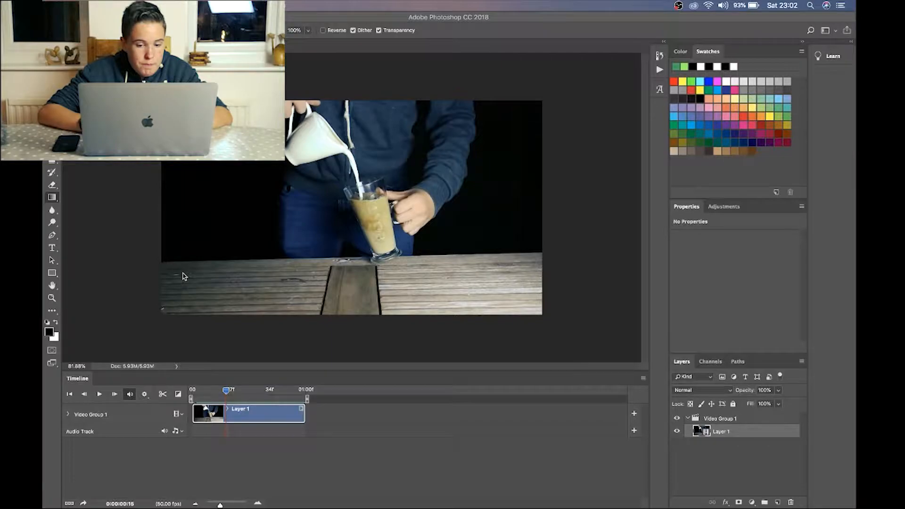
{"action": "key", "text": "space"}
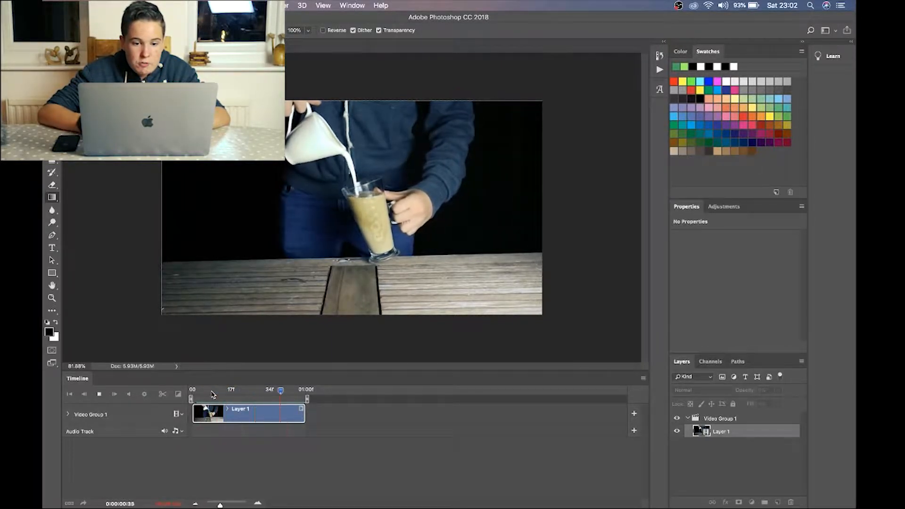
{"action": "left_click", "coordinate": [209, 390]}
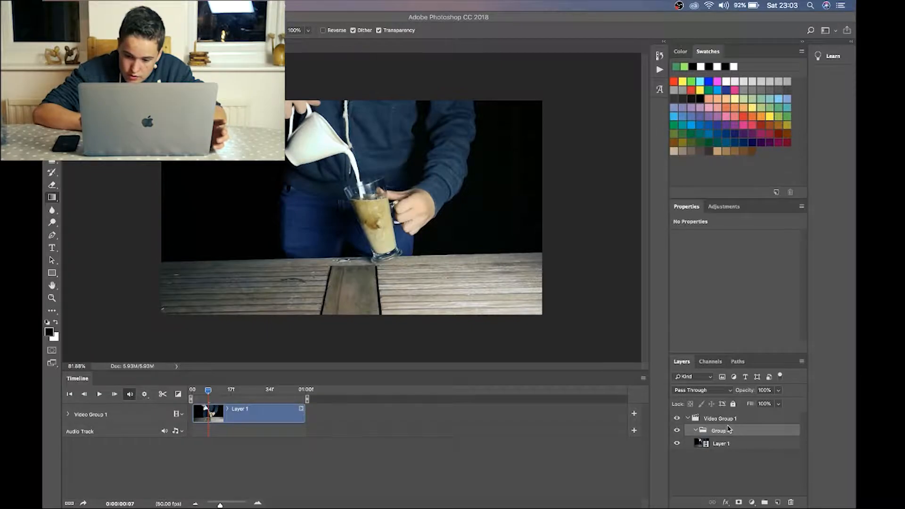
Step: Duplicate Video Group 1, move the original group's clip to start at 01:00f directly after the copy, and preview both
{"action": "left_click_drag", "start_coordinate": [733, 421], "coordinate": [780, 503]}
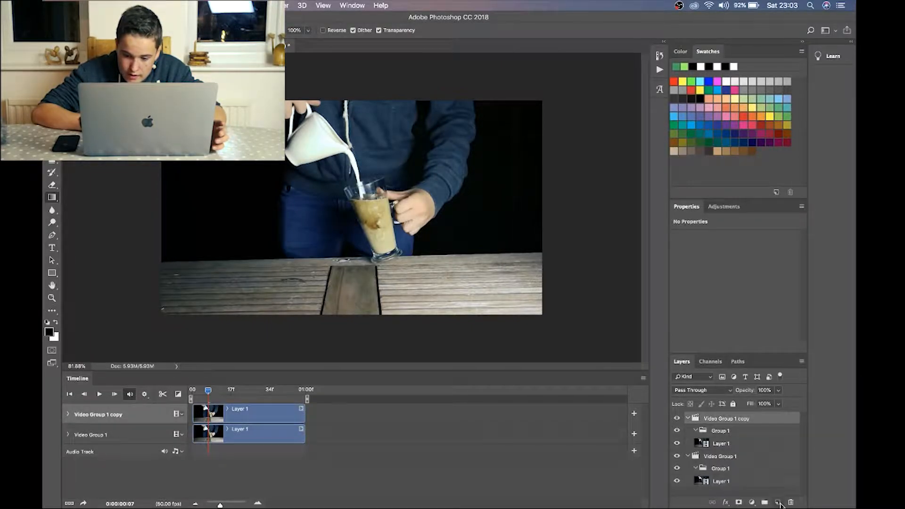
{"action": "left_click", "coordinate": [211, 390]}
{"action": "left_click_drag", "start_coordinate": [210, 390], "coordinate": [277, 416]}
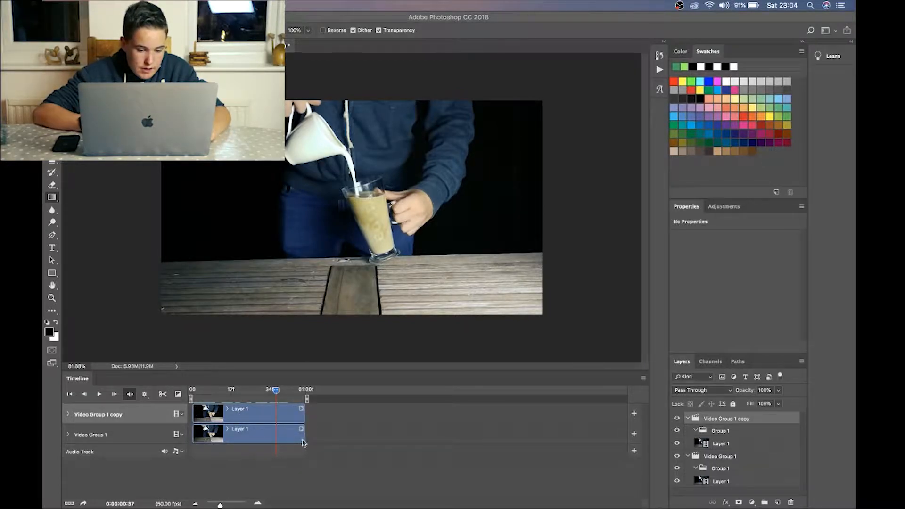
{"action": "left_click_drag", "start_coordinate": [208, 436], "coordinate": [329, 434]}
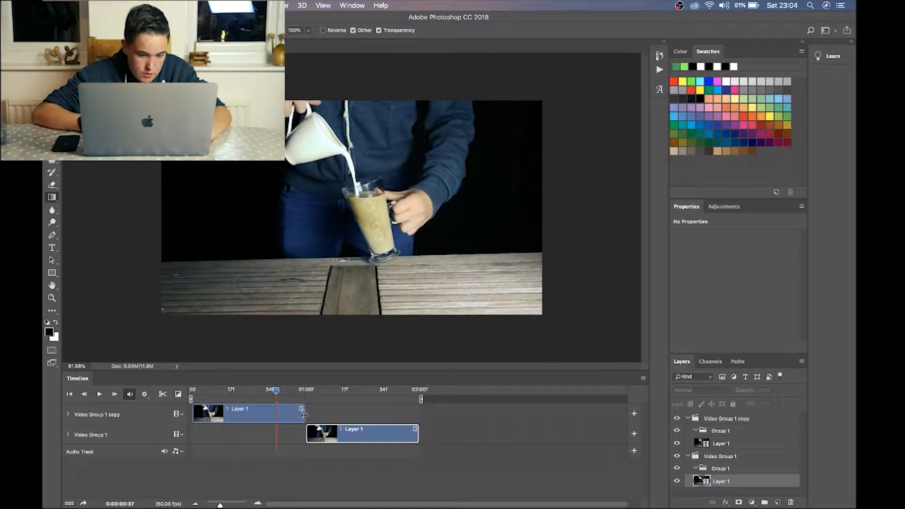
{"action": "key", "text": "space"}
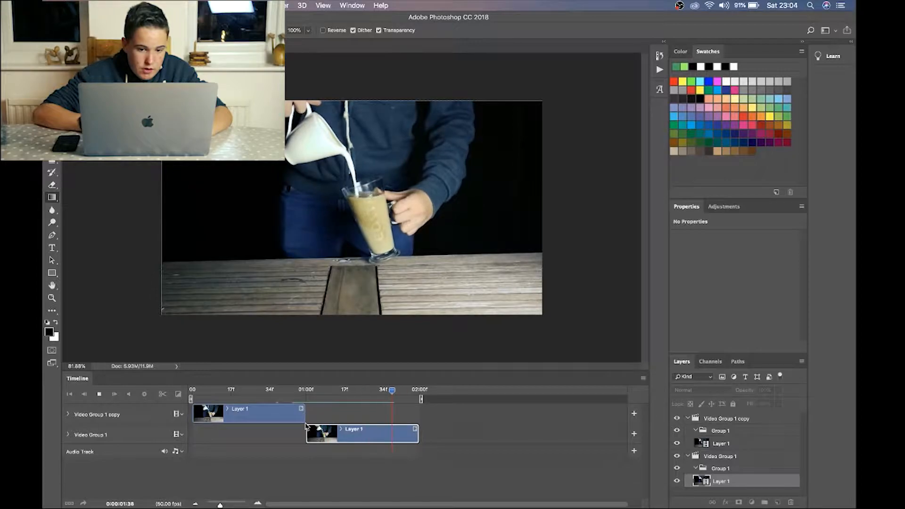
{"action": "key", "text": "space"}
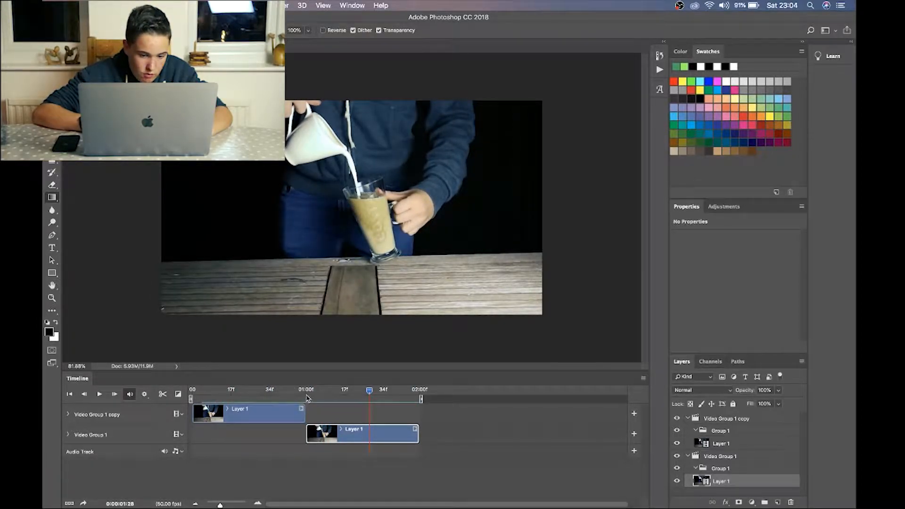
Step: Extend the start of the Video Group 1 clip back to about frame 28, trim its end to 01:00f, and preview the overlap
{"action": "left_click", "coordinate": [306, 398]}
{"action": "left_click_drag", "start_coordinate": [306, 438], "coordinate": [257, 436]}
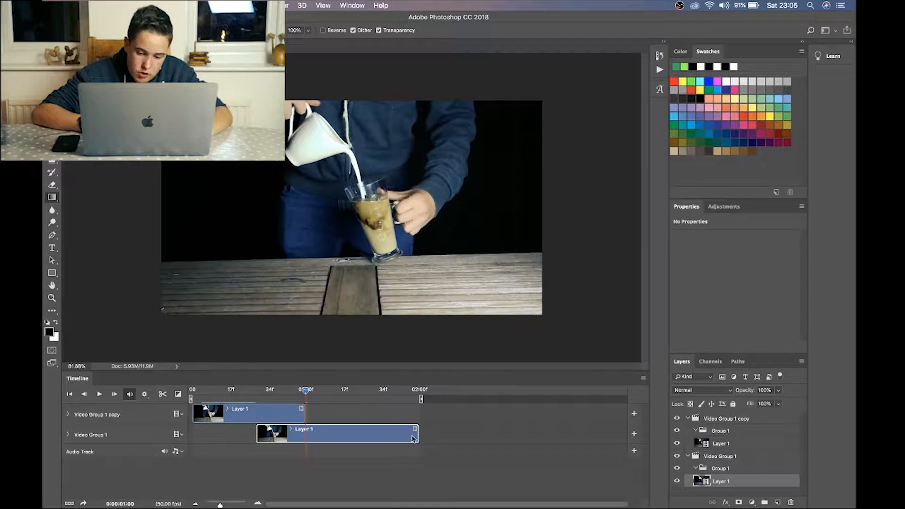
{"action": "left_click_drag", "start_coordinate": [416, 435], "coordinate": [306, 437]}
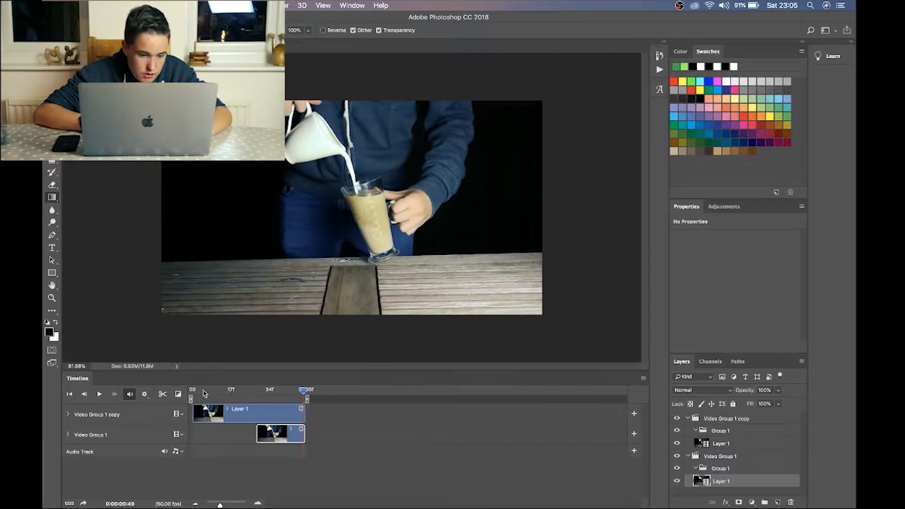
{"action": "left_click", "coordinate": [205, 394]}
{"action": "key", "text": "space"}
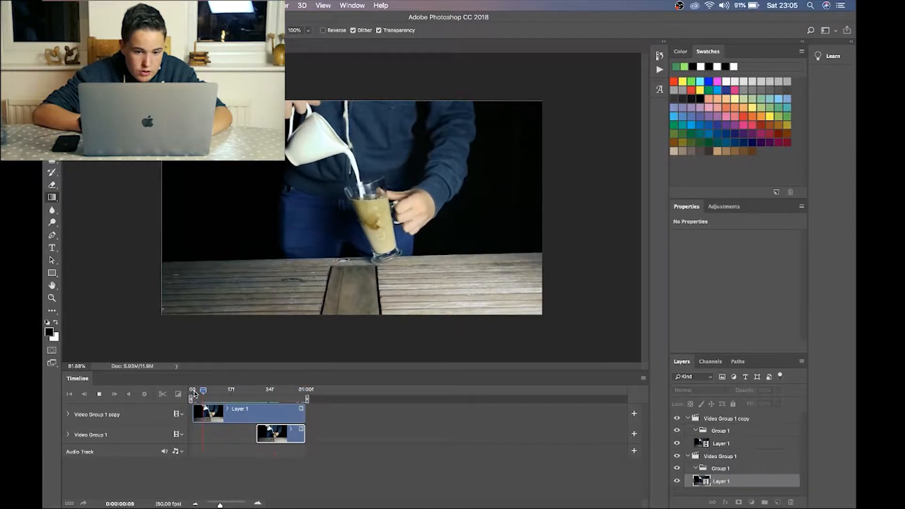
{"action": "key", "text": "space"}
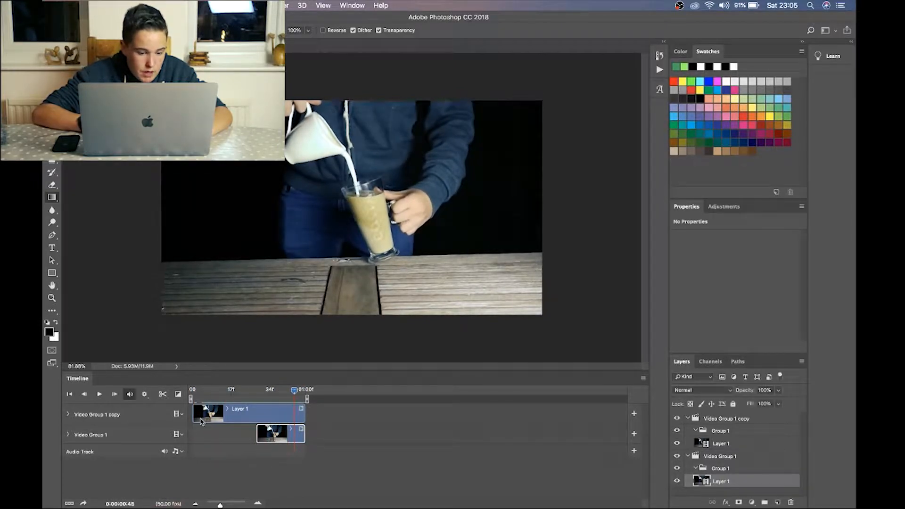
Step: Undo the blank layer, add a still of the frame at 9f as the top layer, and start it at 00
{"action": "mouse_move", "coordinate": [223, 496]}
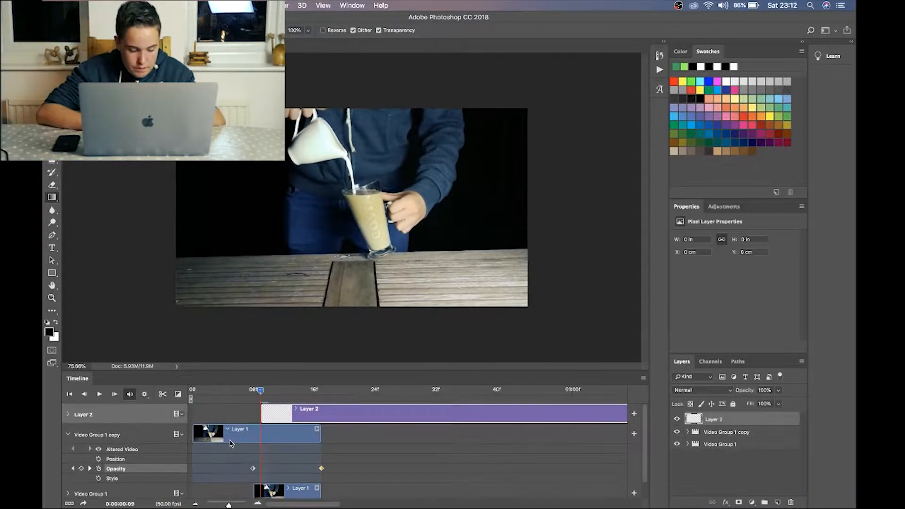
{"action": "key", "text": "super+z"}
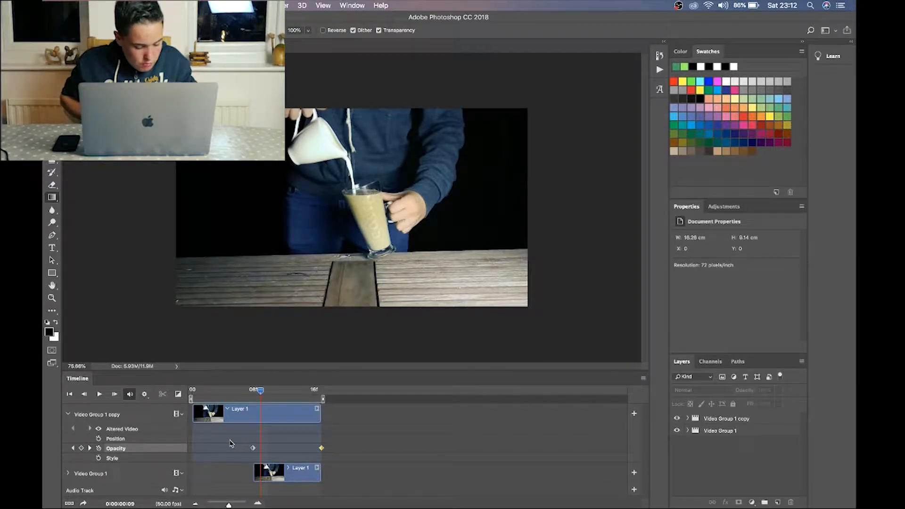
{"action": "key", "text": "super+shift+z"}
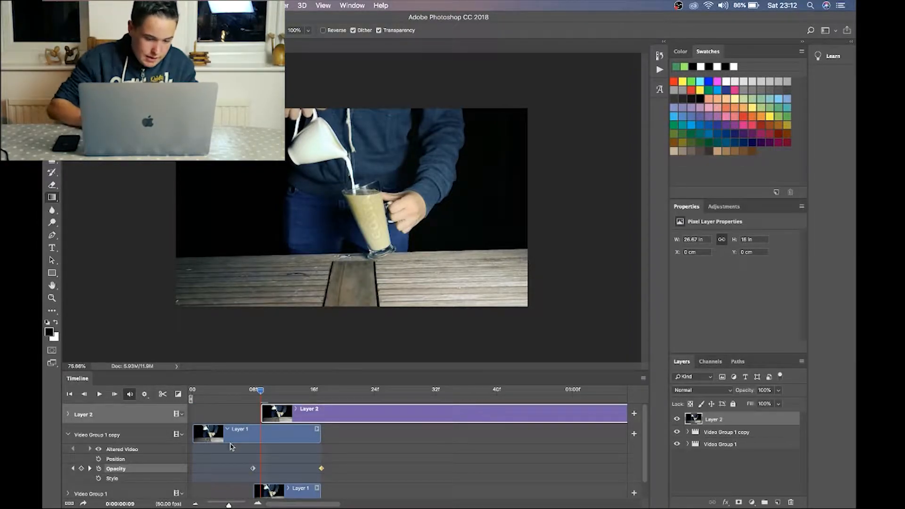
{"action": "left_click_drag", "start_coordinate": [347, 414], "coordinate": [457, 404]}
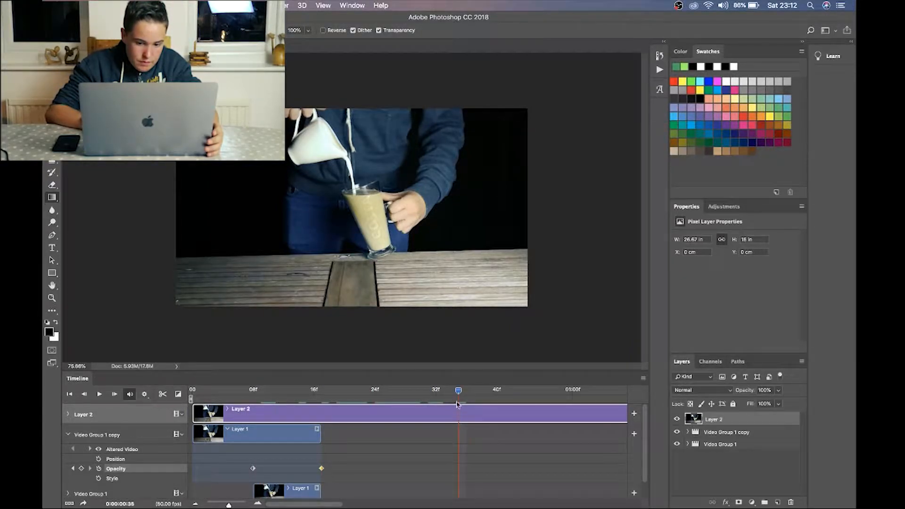
Step: Trim the end of the still Layer 2 to match the end of the video clips and collapse the Video Group 1 copy track
{"action": "scroll", "coordinate": [404, 391], "scroll_direction": "right", "scroll_amount": 5}
{"action": "left_click_drag", "start_coordinate": [327, 391], "coordinate": [291, 430]}
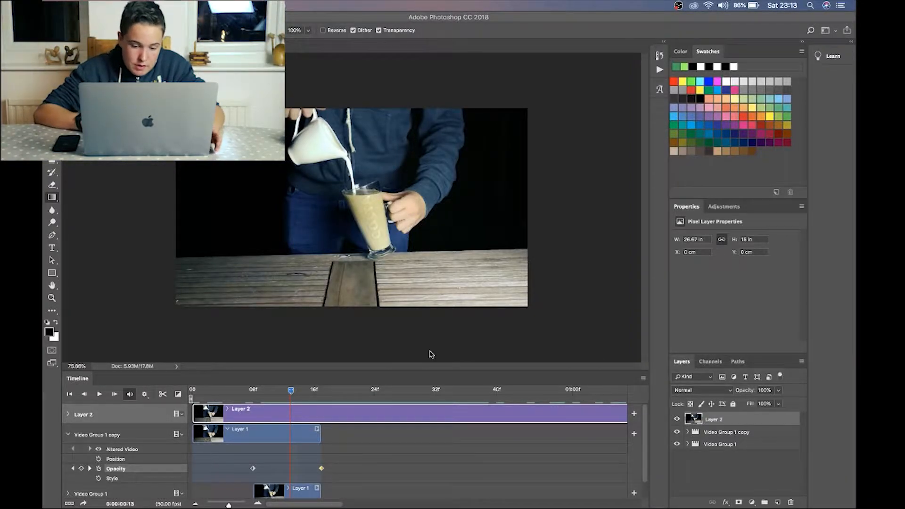
{"action": "left_click", "coordinate": [221, 503]}
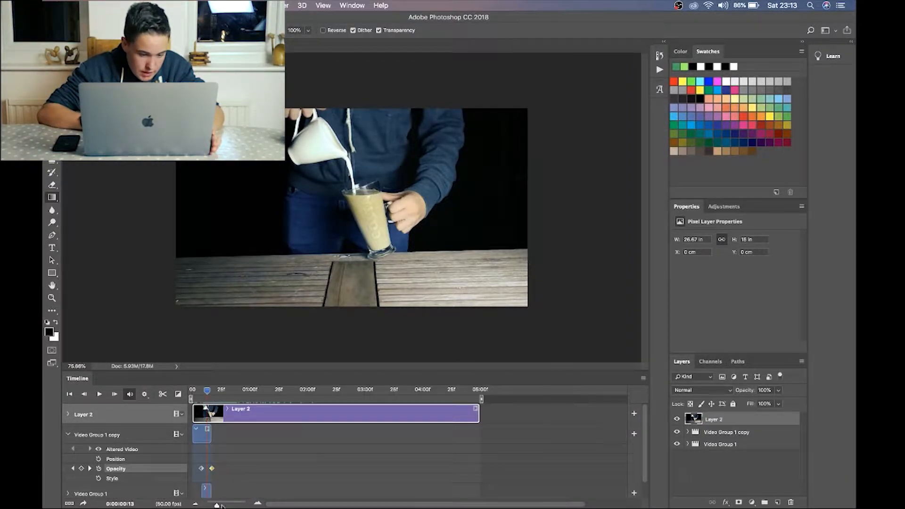
{"action": "left_click_drag", "start_coordinate": [479, 414], "coordinate": [215, 412]}
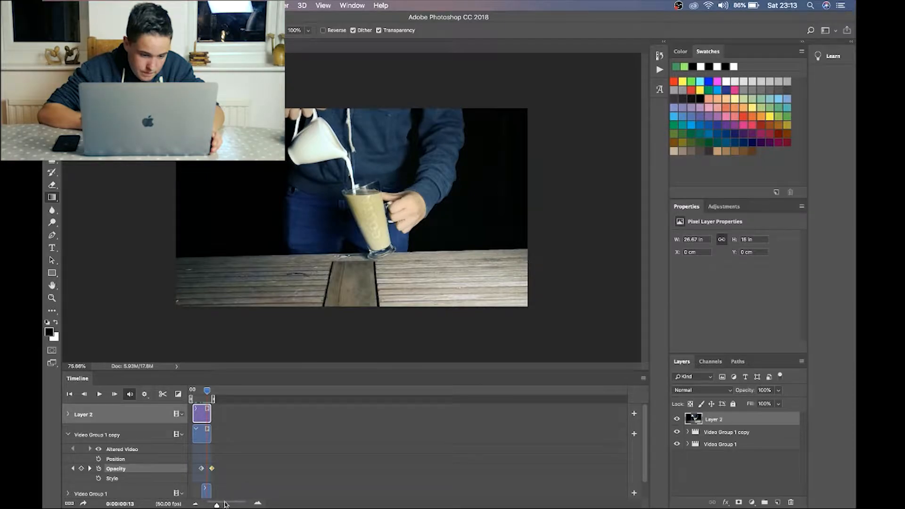
{"action": "left_click", "coordinate": [224, 504]}
{"action": "left_click_drag", "start_coordinate": [230, 504], "coordinate": [236, 504]}
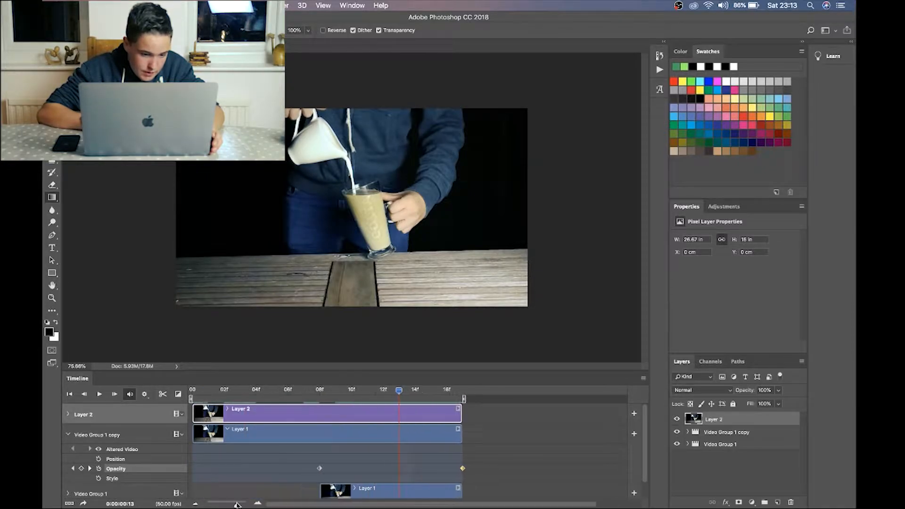
{"action": "left_click", "coordinate": [69, 435]}
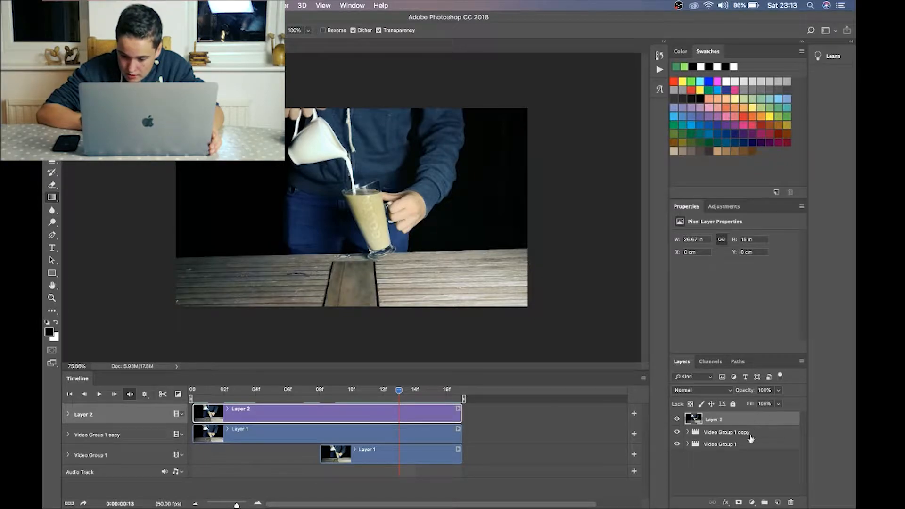
Step: Add a layer mask to the still Layer 2 and swap the foreground and background colors back and forth
{"action": "left_click", "coordinate": [739, 502]}
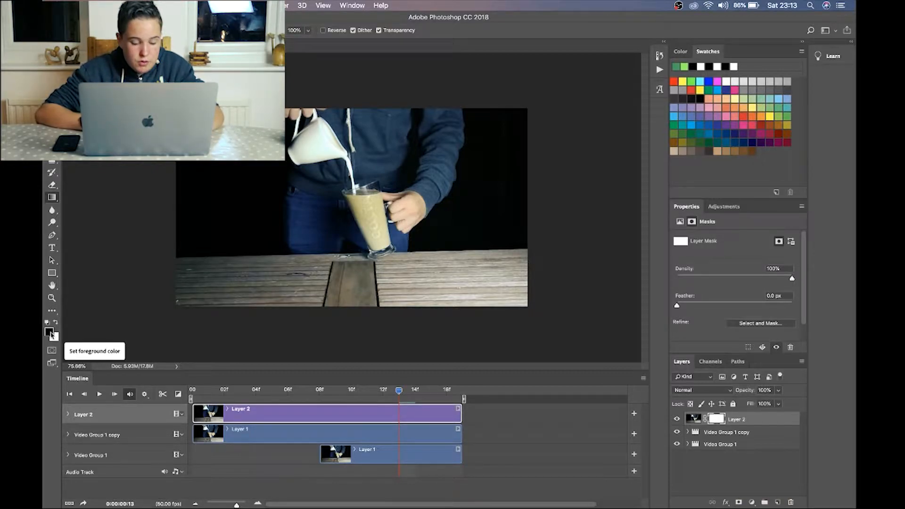
{"action": "key", "text": "x"}
{"action": "key", "text": "x"}
{"action": "key", "text": "x"}
{"action": "key", "text": "x"}
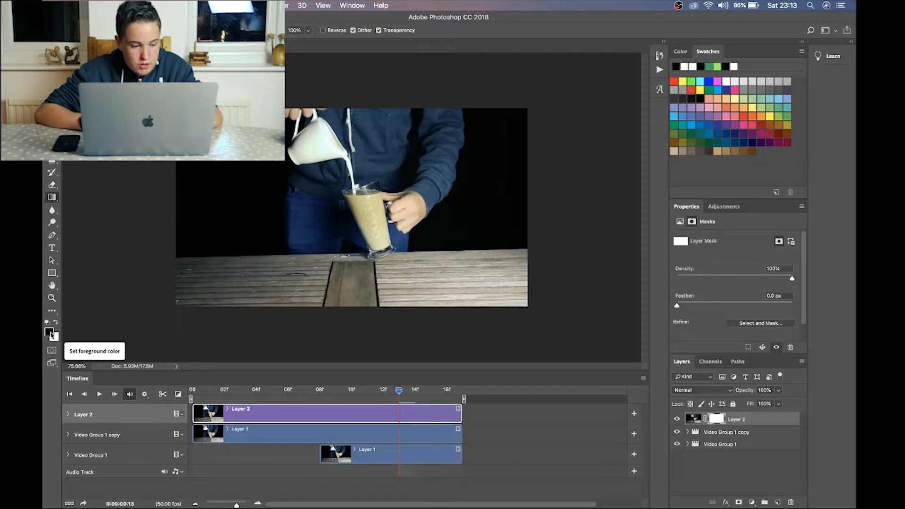
{"action": "key", "text": "x"}
{"action": "key", "text": "x"}
{"action": "key", "text": "x"}
{"action": "key", "text": "x"}
{"action": "key", "text": "x"}
{"action": "key", "text": "x"}
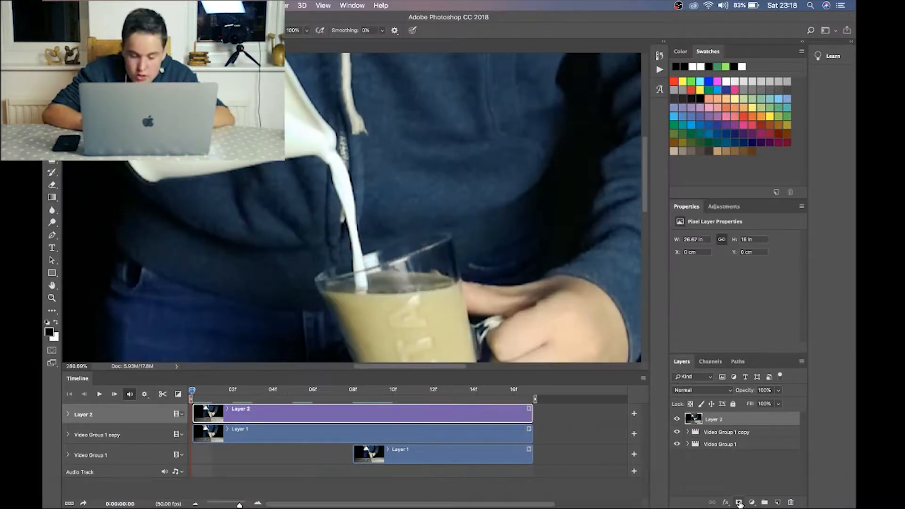
Step: Give Layer 2 a layer mask, keep black as the foreground color and check the brush settings
{"action": "left_click", "coordinate": [738, 503]}
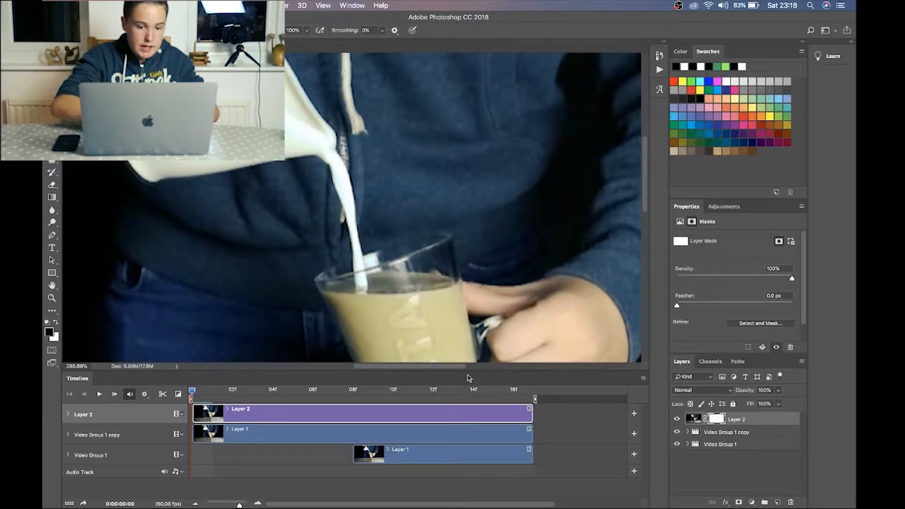
{"action": "key", "text": "x"}
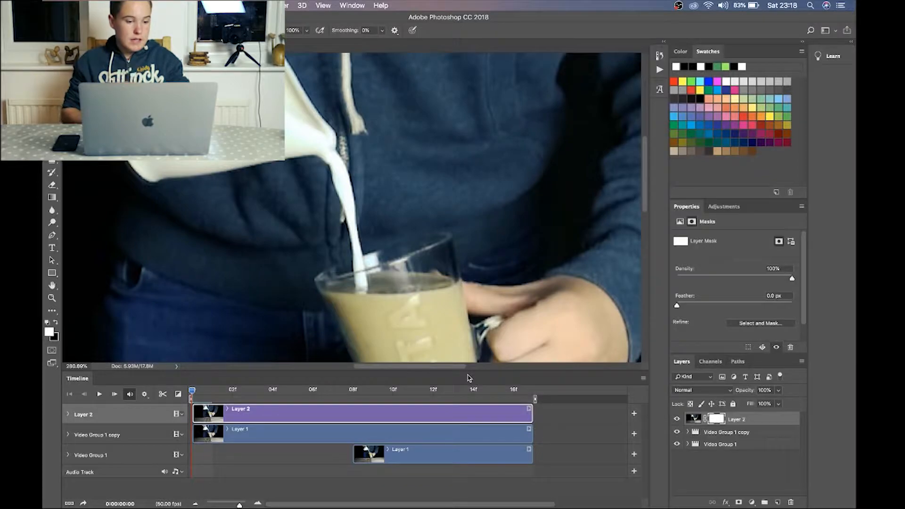
{"action": "key", "text": "x"}
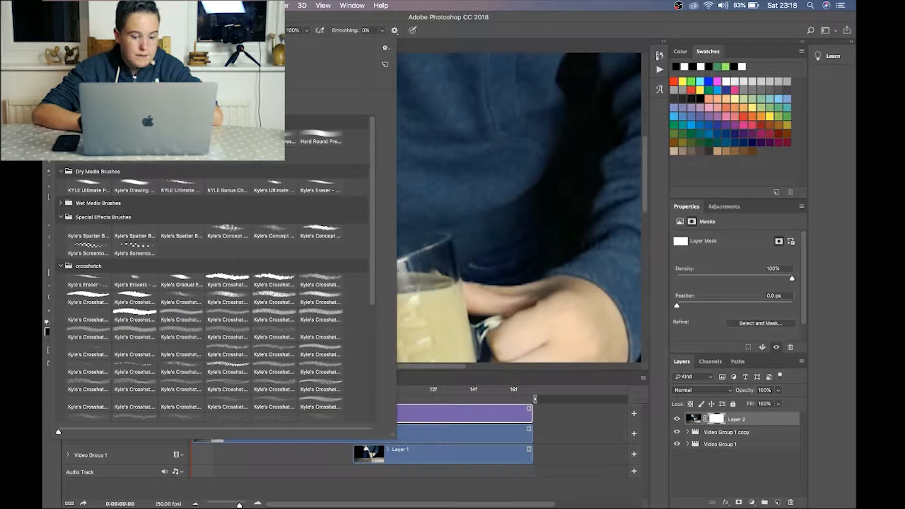
{"action": "key", "text": "Return"}
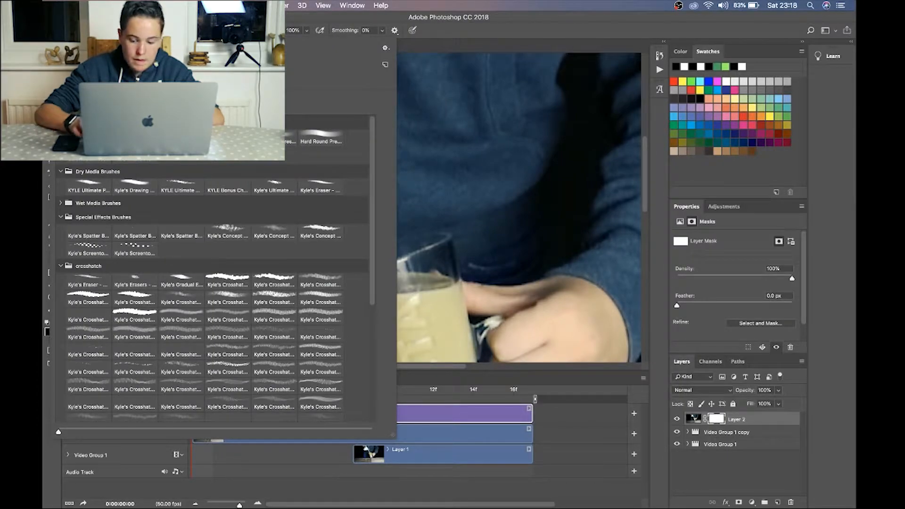
{"action": "key", "text": "Return"}
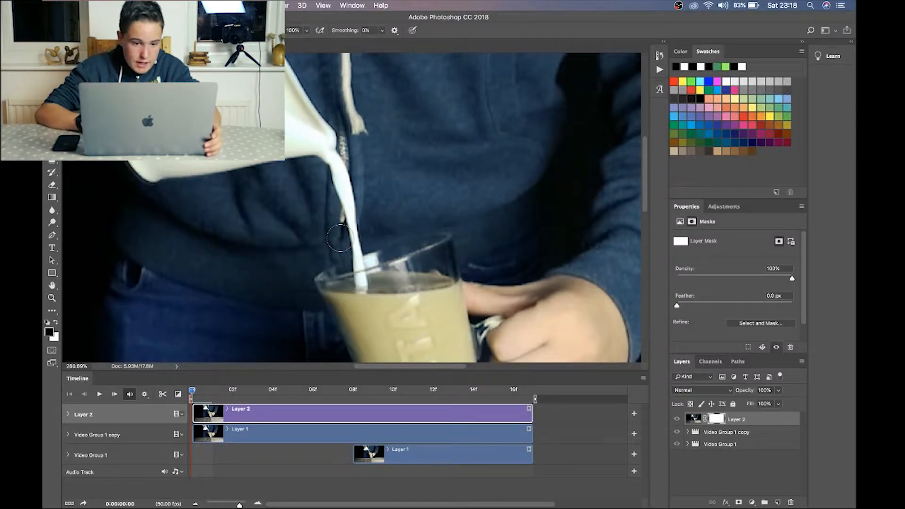
Step: Paint black on Layer 2's mask over the milk stream between jug and glass, checking coverage with the mask overlay
{"action": "left_click", "coordinate": [341, 185]}
{"action": "mouse_move", "coordinate": [339, 183]}
{"action": "left_mouse_down"}
{"action": "mouse_move", "coordinate": [335, 163]}
{"action": "mouse_move", "coordinate": [353, 234]}
{"action": "left_mouse_up"}
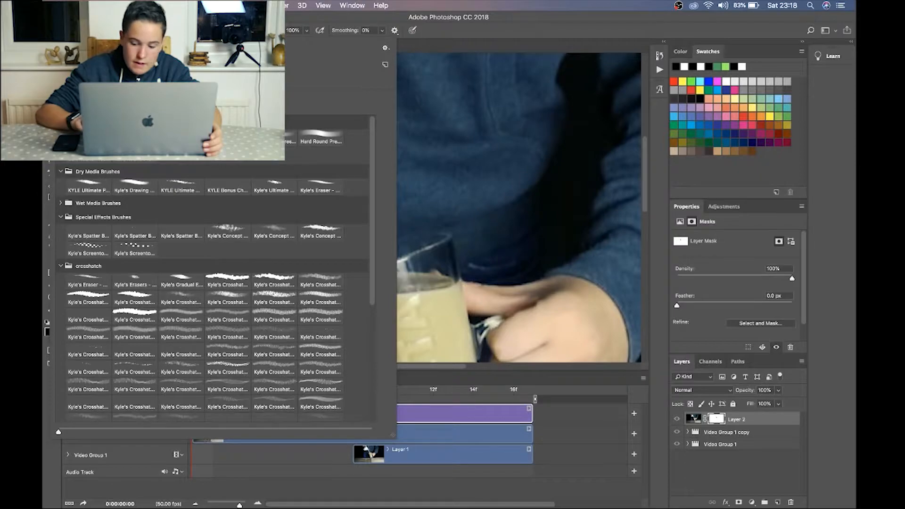
{"action": "key", "text": "Return"}
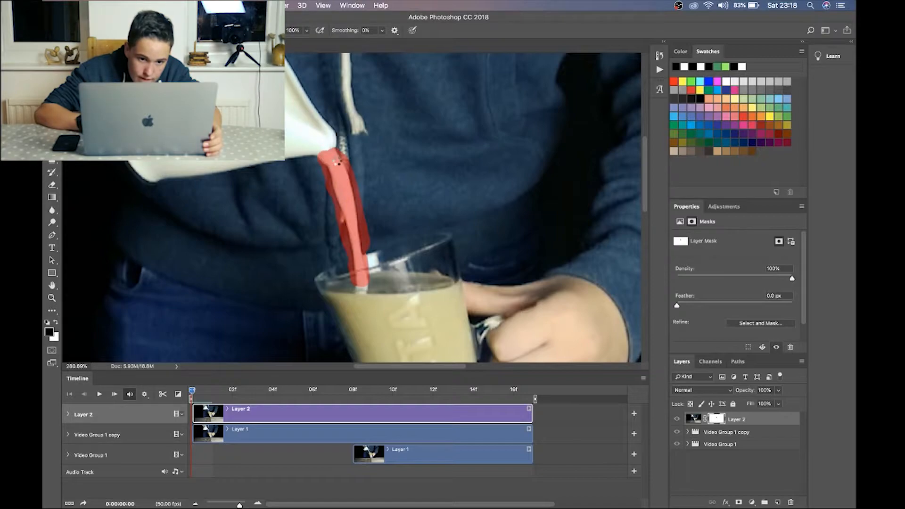
{"action": "key", "text": "backslash"}
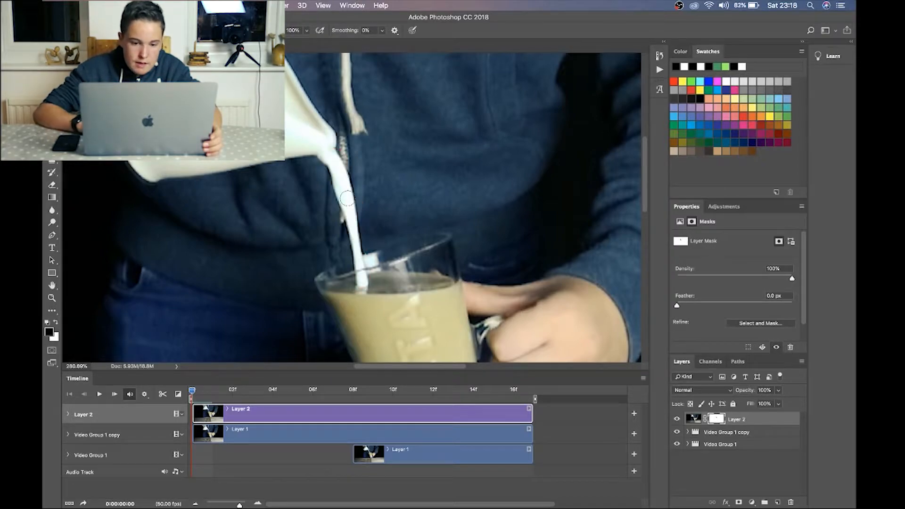
Step: Preview the masked cinemagraph with the whole image in view at 100% zoom
{"action": "key", "text": "space"}
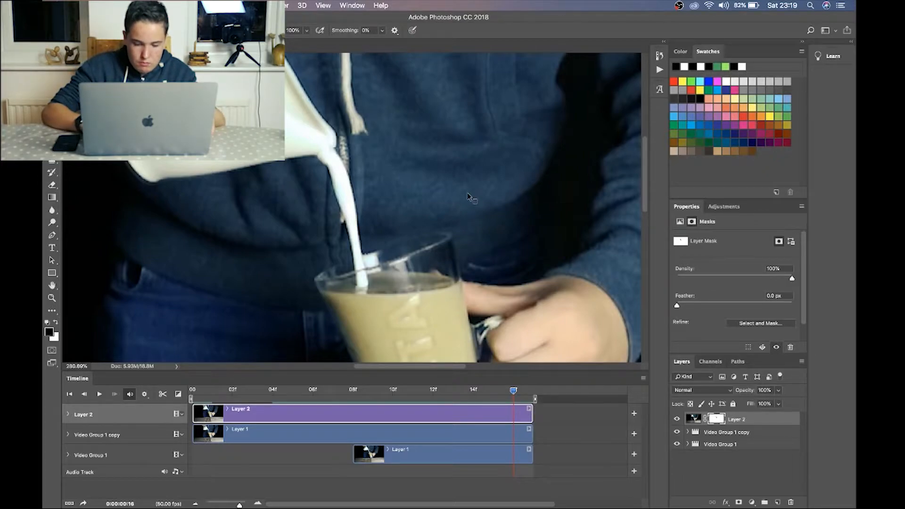
{"action": "key", "text": "super+minus"}
{"action": "key", "text": "super+minus"}
{"action": "key", "text": "super+minus"}
{"action": "key", "text": "super+minus"}
{"action": "key", "text": "super+minus"}
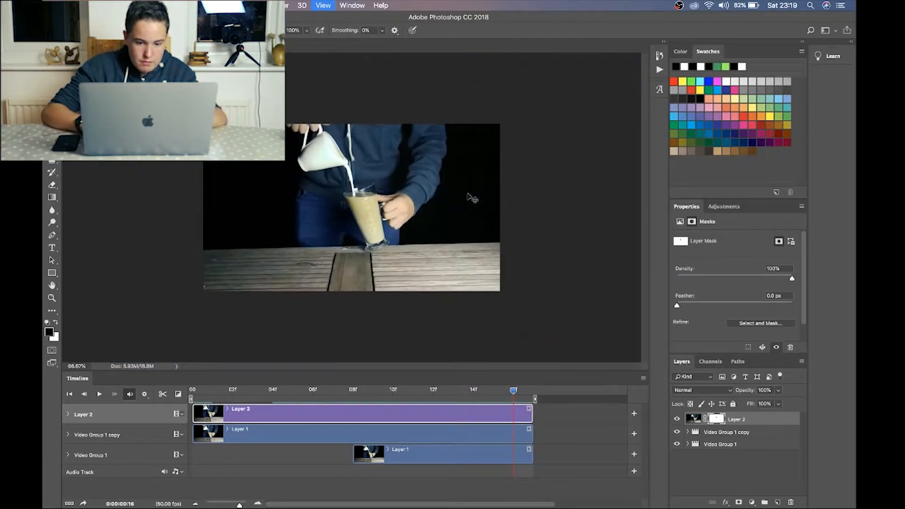
{"action": "key", "text": "super+plus"}
{"action": "key", "text": "super+plus"}
{"action": "key", "text": "super+plus"}
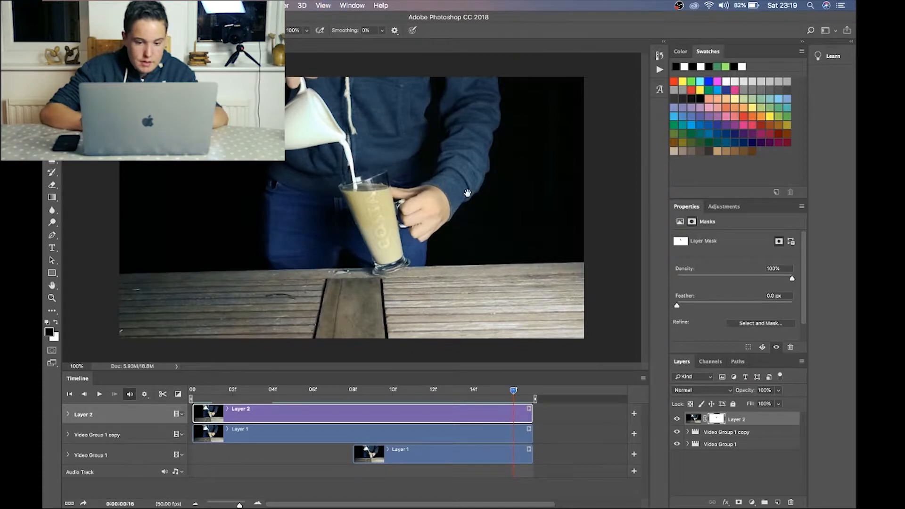
{"action": "key", "text": "space"}
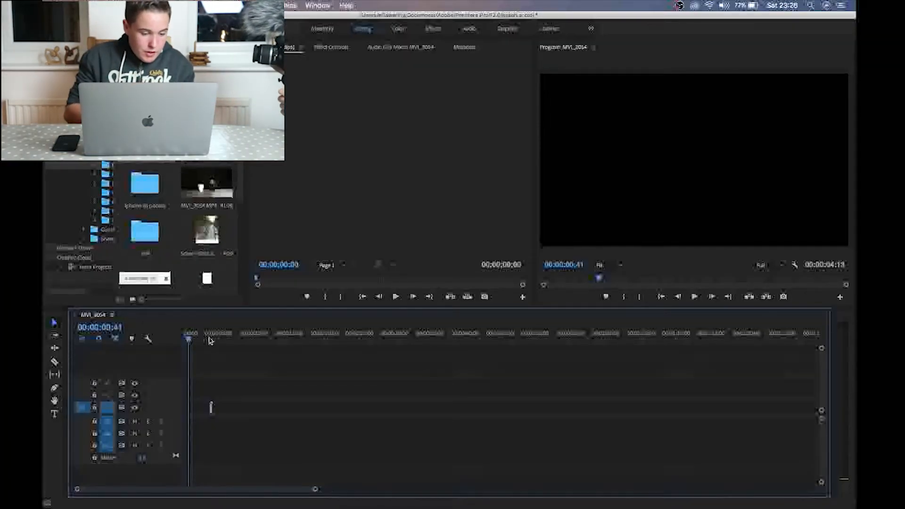
Step: In Premiere Pro, move the cinemagraph clip to the very start of the MVI_3054 sequence
{"action": "left_click_drag", "start_coordinate": [211, 406], "coordinate": [187, 406]}
{"action": "scroll", "coordinate": [203, 421], "scroll_direction": "up", "scroll_amount": 3}
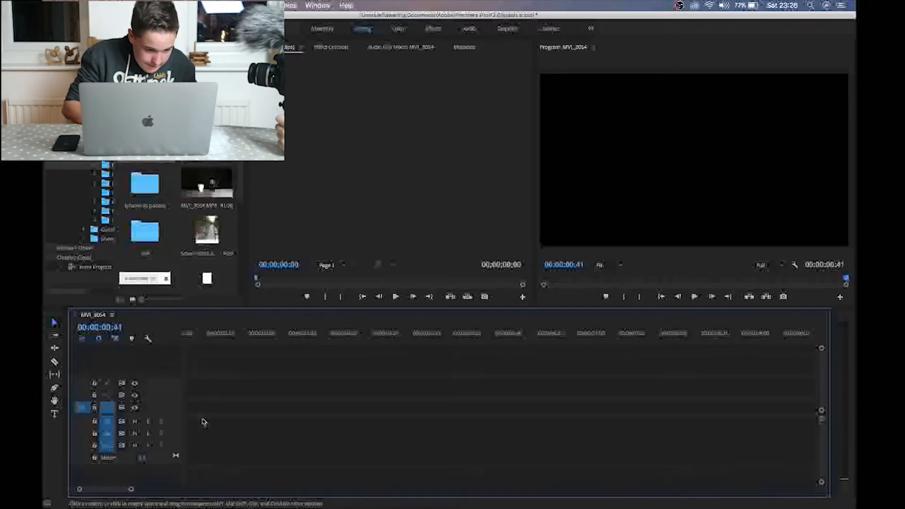
{"action": "scroll", "coordinate": [204, 422], "scroll_direction": "left", "scroll_amount": 3}
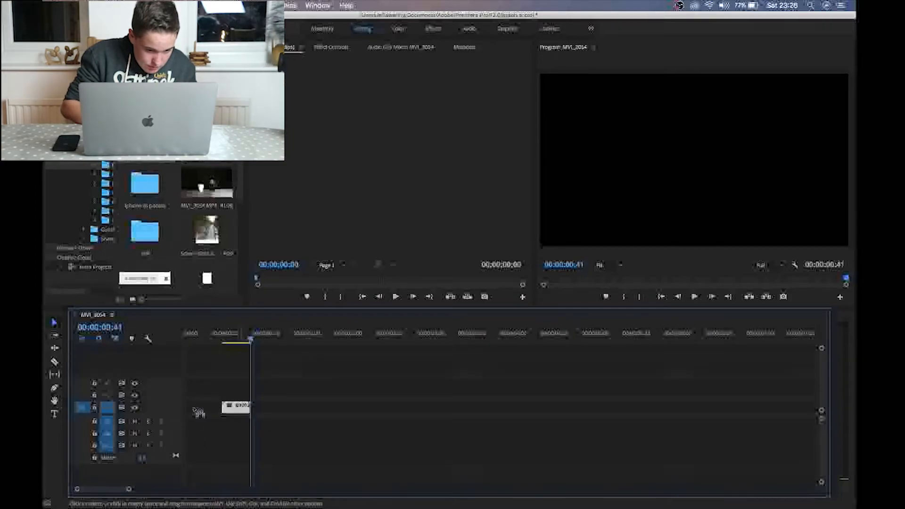
{"action": "left_click_drag", "start_coordinate": [228, 409], "coordinate": [185, 408]}
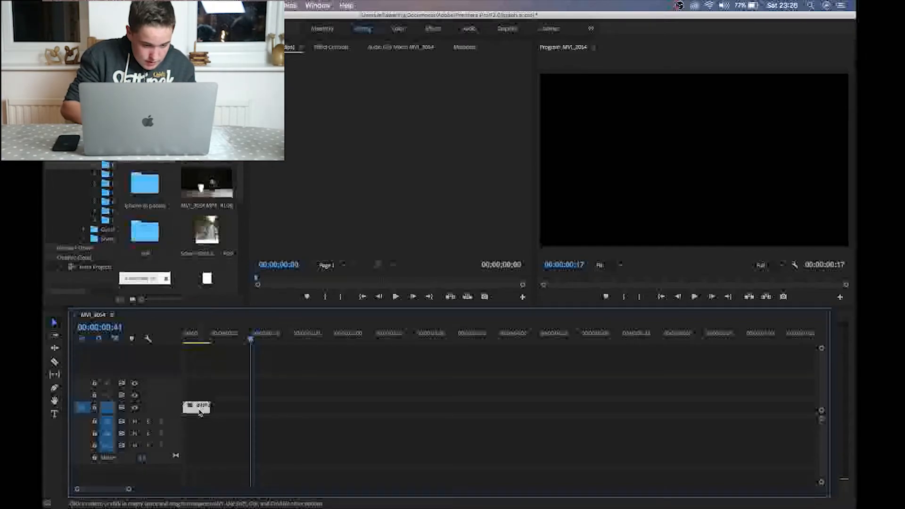
Step: Slow the cinemagraph clip to 75% speed and play it from the start of the sequence
{"action": "right_click", "coordinate": [199, 410]}
{"action": "left_click", "coordinate": [197, 410]}
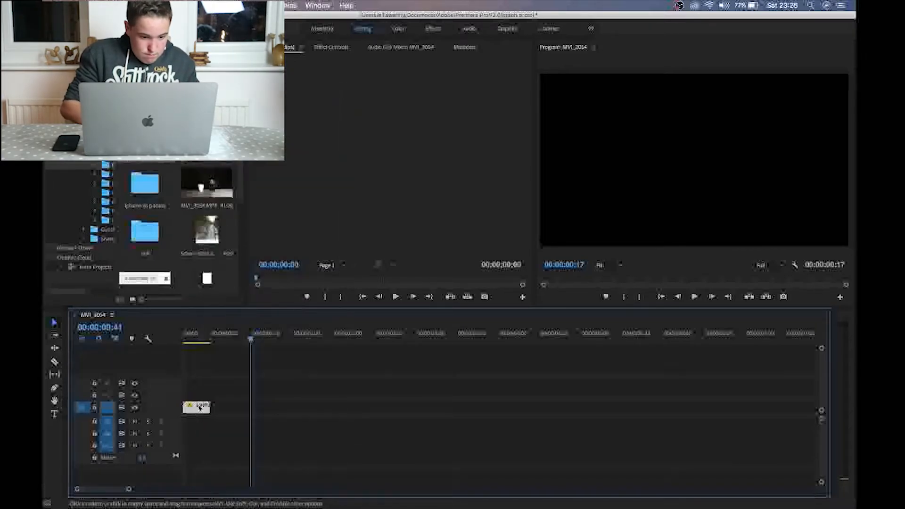
{"action": "right_click", "coordinate": [193, 412]}
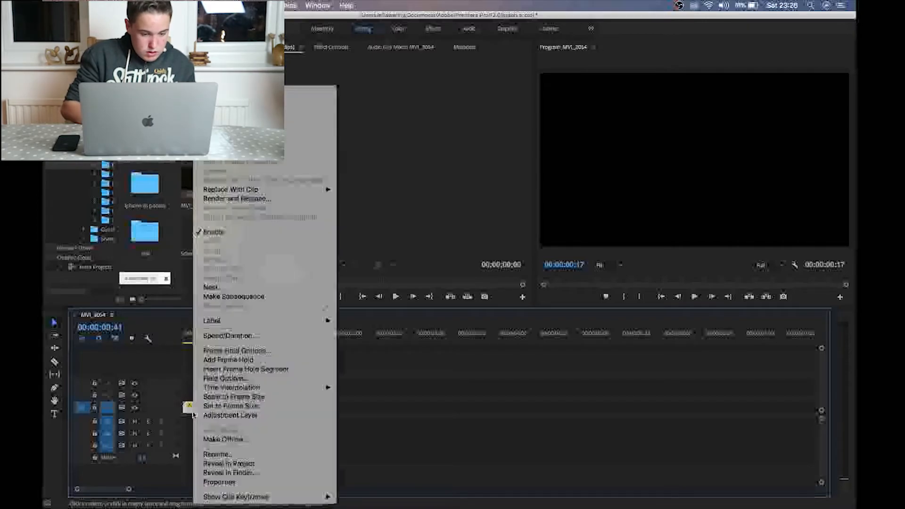
{"action": "left_click", "coordinate": [249, 336]}
{"action": "key", "text": "BackSpace"}
{"action": "key", "text": "BackSpace"}
{"action": "key", "text": "BackSpace"}
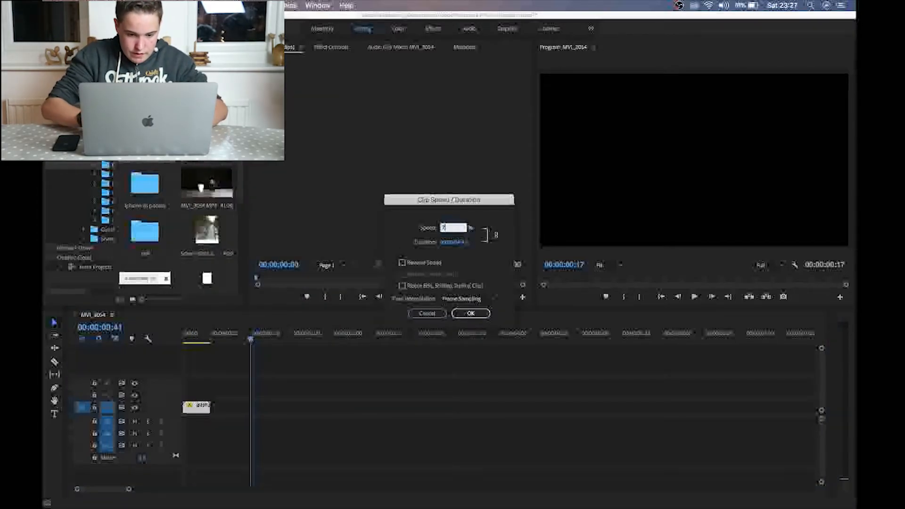
{"action": "type", "text": "75"}
{"action": "key", "text": "Return"}
{"action": "left_click_drag", "start_coordinate": [203, 336], "coordinate": [179, 342]}
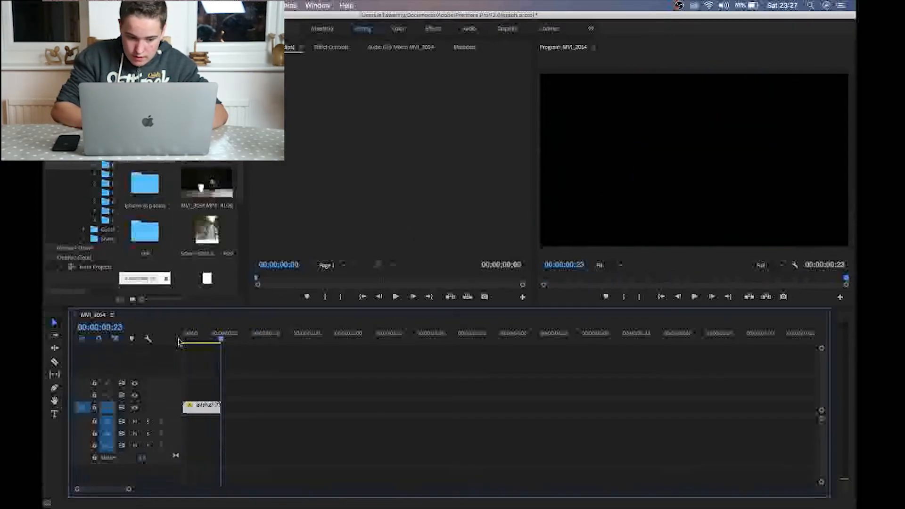
{"action": "key", "text": "space"}
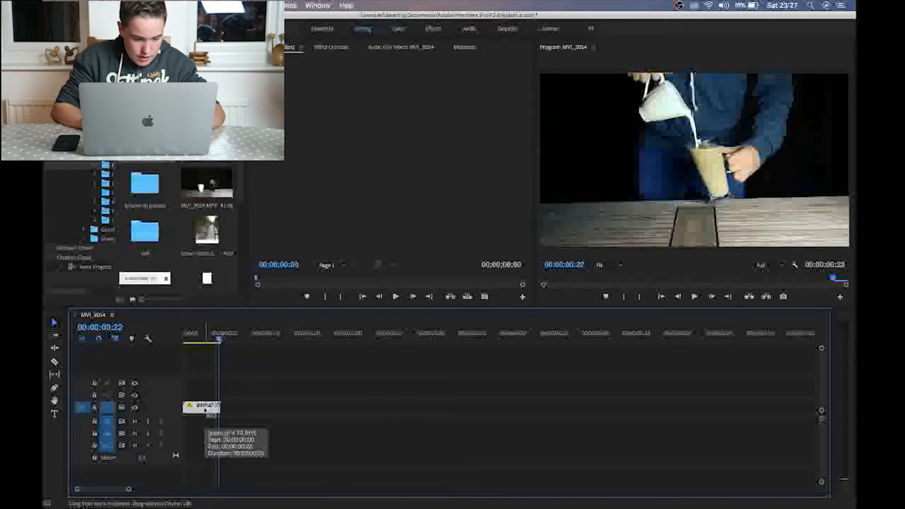
Step: Paste 15 copies of the slowed clip end to end, filling the sequence to about 00:00:07:17
{"action": "key", "text": "super+v"}
{"action": "key", "text": "super+v"}
{"action": "key", "text": "super+v"}
{"action": "key", "text": "super+v"}
{"action": "key", "text": "super+v"}
{"action": "key", "text": "super+v"}
{"action": "key", "text": "super+v"}
{"action": "key", "text": "super+v"}
{"action": "key", "text": "super+v"}
{"action": "key", "text": "super+v"}
{"action": "key", "text": "super+v"}
{"action": "key", "text": "super+v"}
{"action": "key", "text": "super+v"}
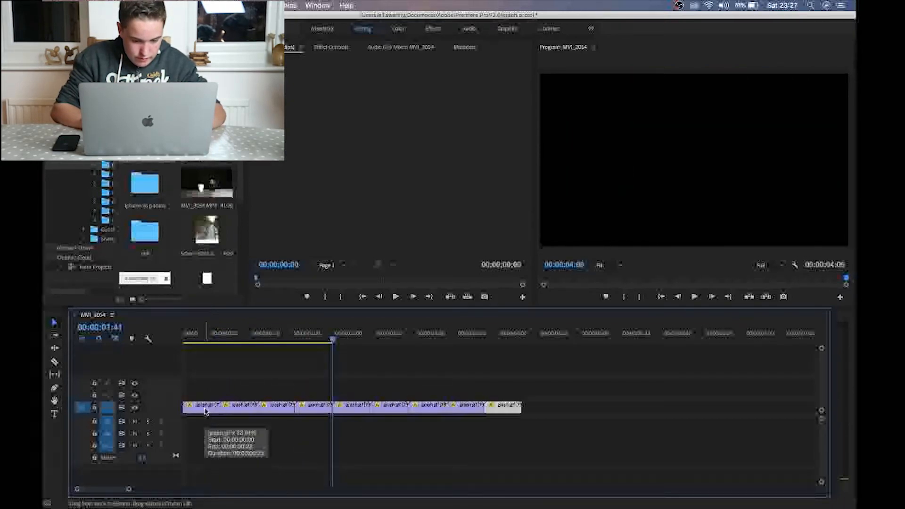
{"action": "key", "text": "super+v"}
{"action": "key", "text": "super+v"}
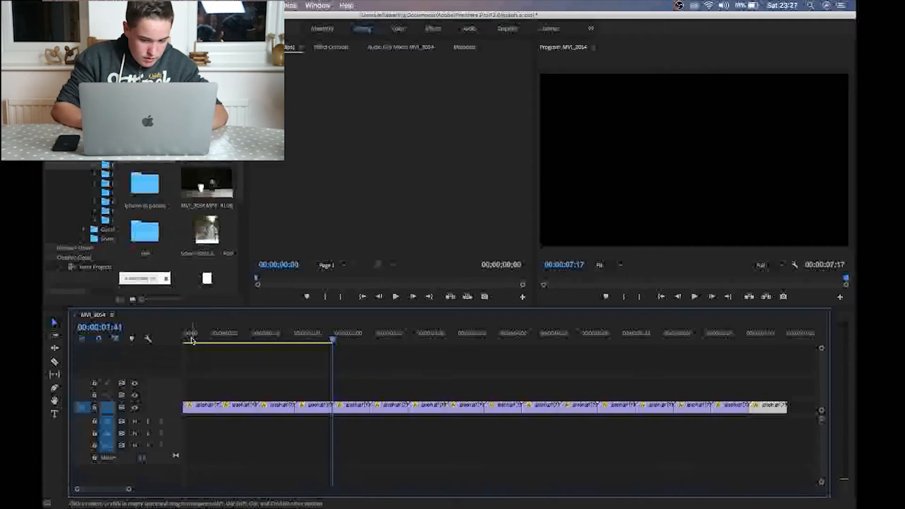
Step: Play the repeated clips from the start of the sequence to check that the loop is seamless
{"action": "left_click", "coordinate": [188, 338]}
{"action": "key", "text": "space"}
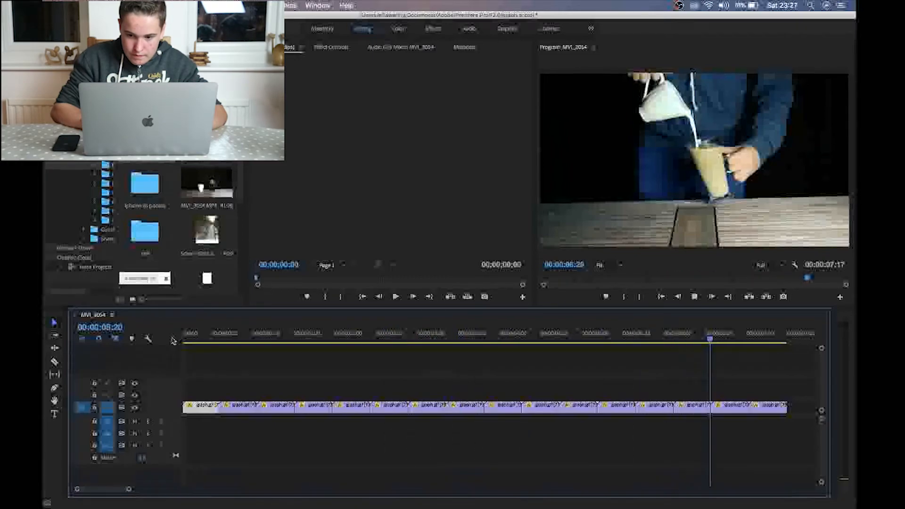
{"action": "key", "text": "space"}
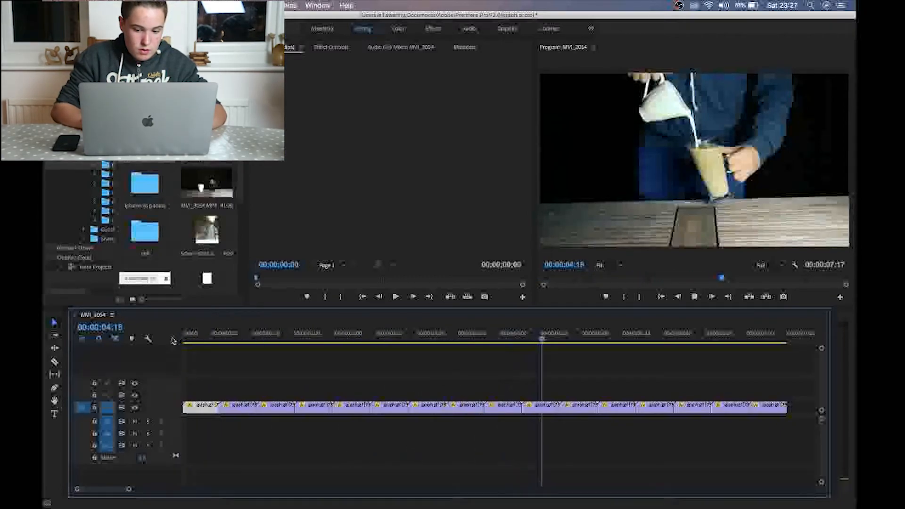
{"action": "key", "text": "space"}
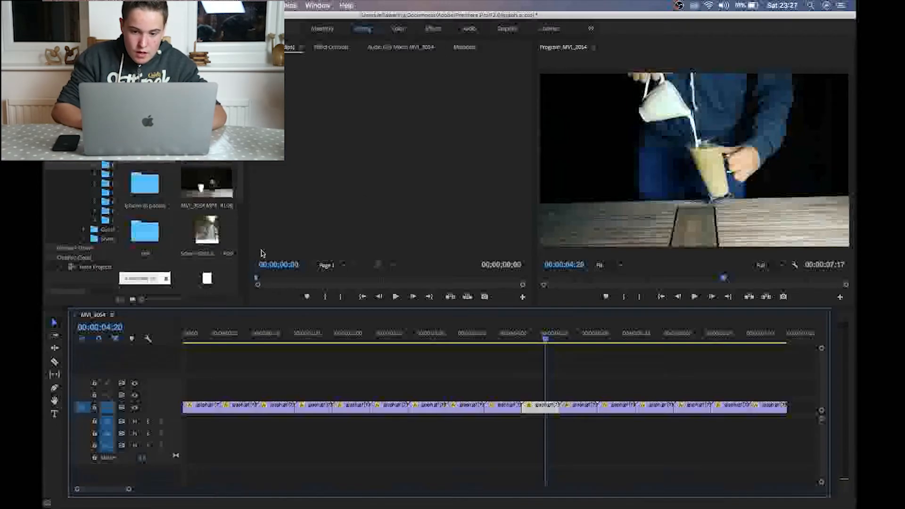
Step: Open the export settings for the MVI_3054 sequence
{"action": "key", "text": "super+m"}
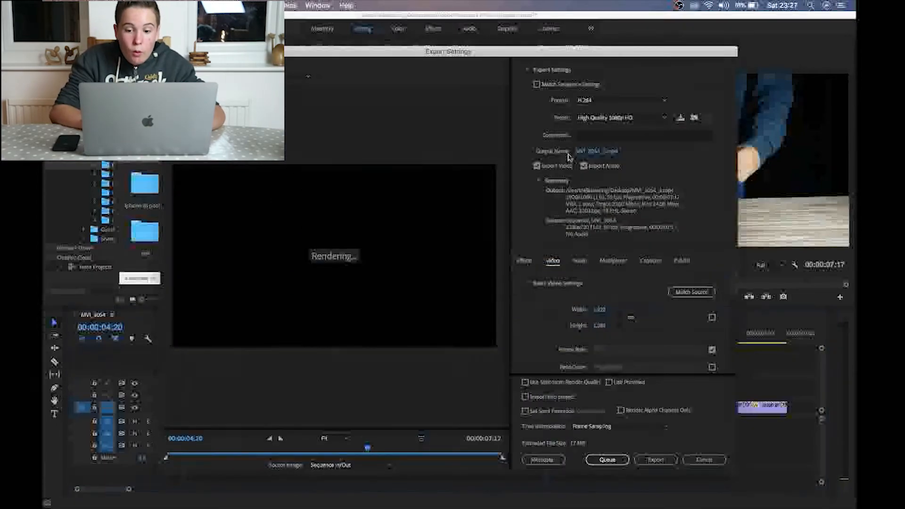